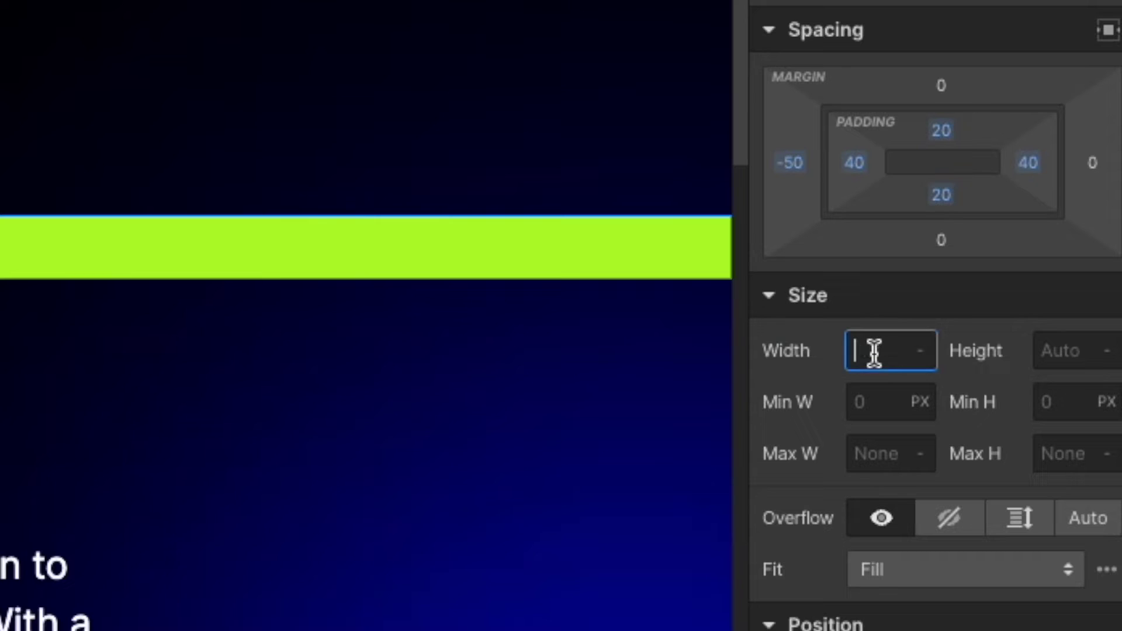
- Set the banner's width to 30000 px
{"action": "type", "text": "0000"}
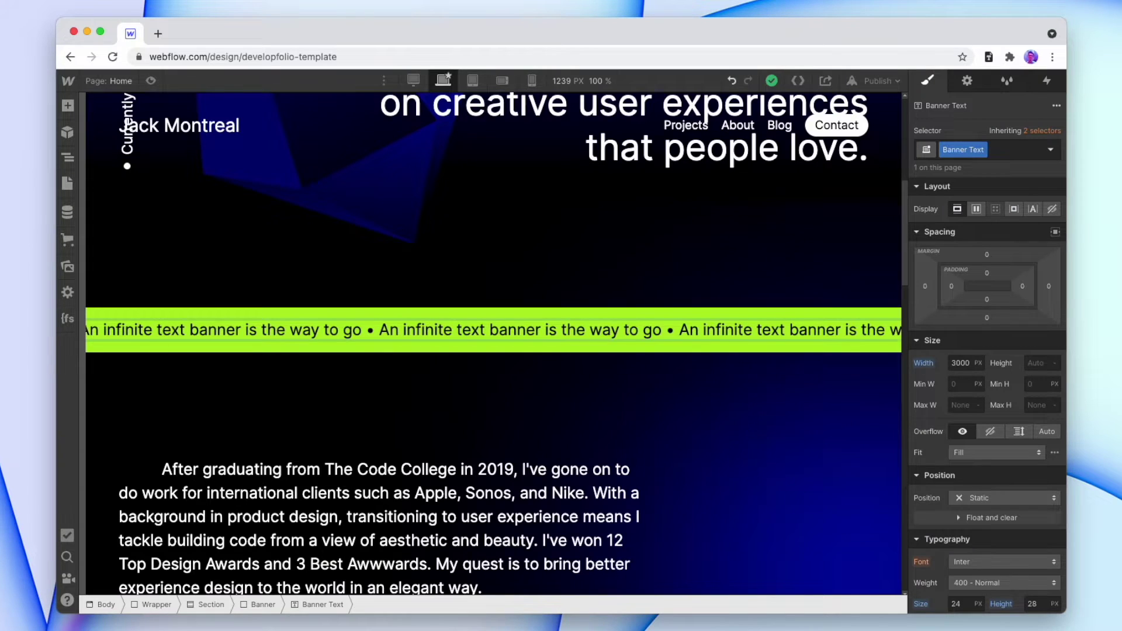
- Repeat the phrase "An infinite text banner is the way to go •" in the Banner Text element and preview the page
{"action": "key", "text": "super+v"}
{"action": "key", "text": "super+v"}
{"action": "key", "text": "super+v"}
{"action": "key", "text": "super+v"}
{"action": "key", "text": "super+v"}
{"action": "key", "text": "super+v"}
{"action": "key", "text": "super+v"}
{"action": "key", "text": "super+v"}
{"action": "key", "text": "super+v"}
{"action": "key", "text": "super+v"}
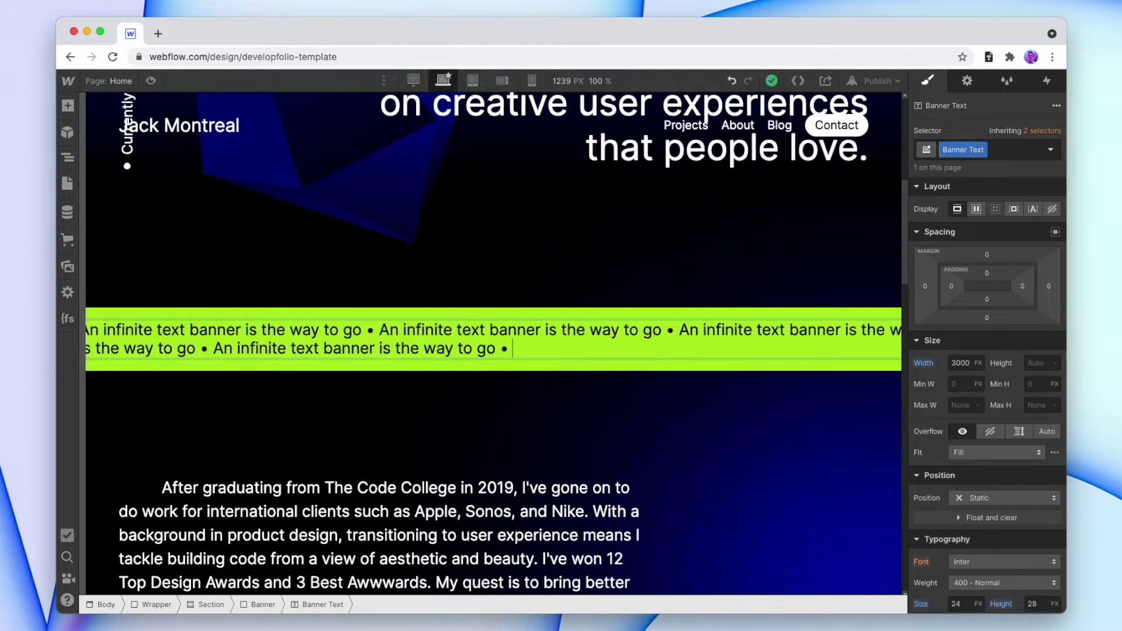
{"action": "left_click", "coordinate": [151, 80]}
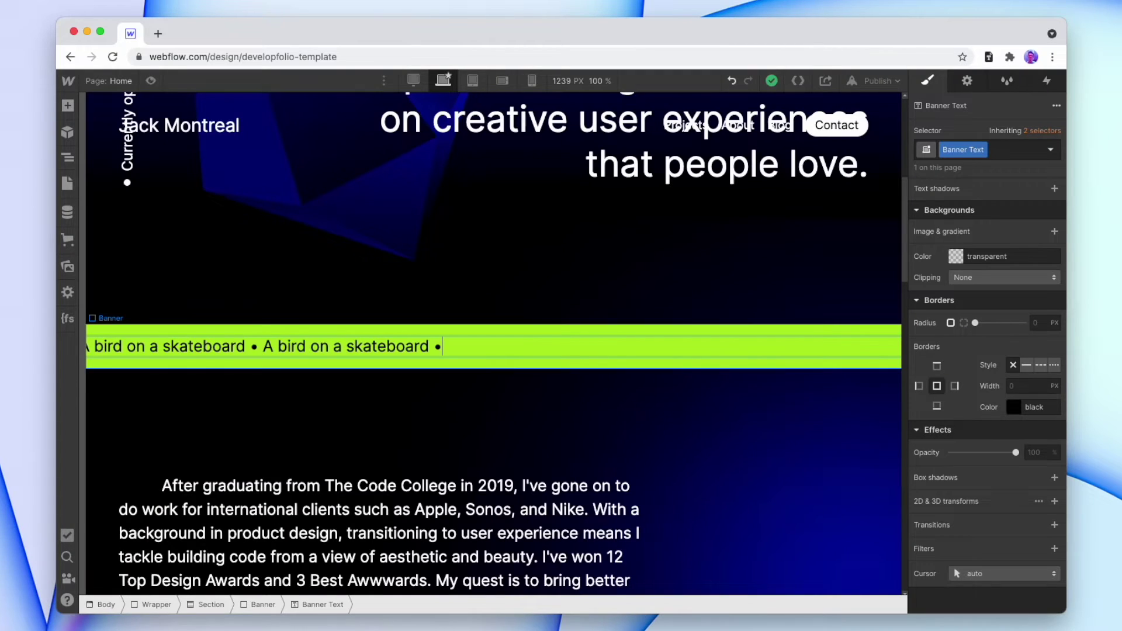
{"action": "key", "text": "super+v"}
{"action": "key", "text": "super+v"}
- Repeat the phrase "A bird on a skateboard •" in the Banner Text element and preview the page
{"action": "key", "text": "super+shift+p"}
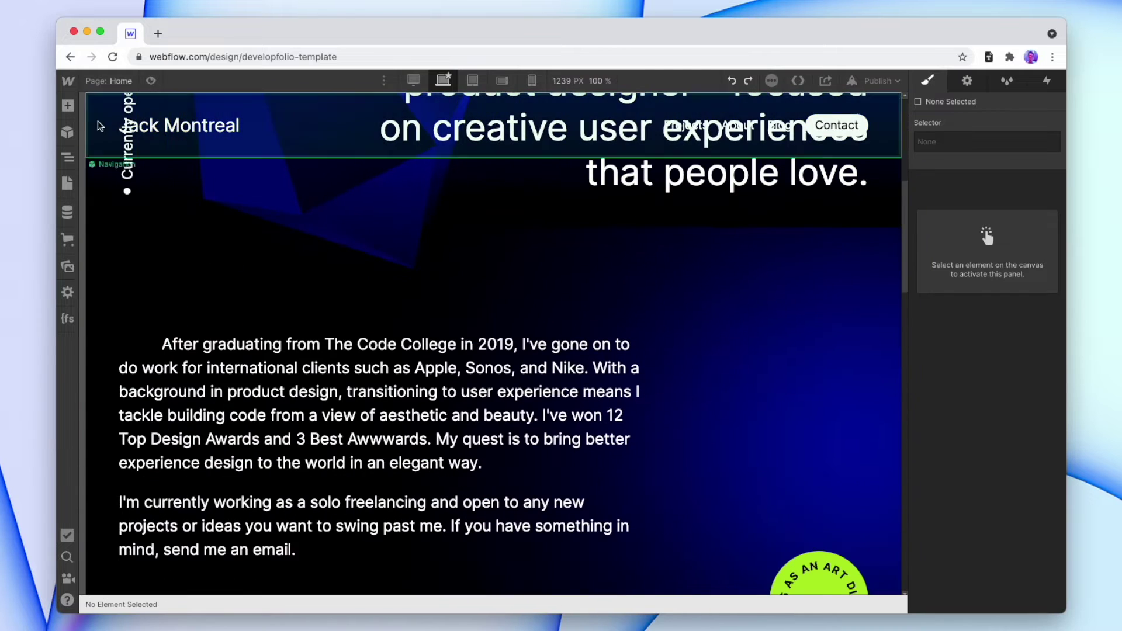
- Add a section between the hero and the "After graduating" paragraph and assign it the existing Section class
{"action": "left_click", "coordinate": [68, 105]}
{"action": "left_click_drag", "start_coordinate": [107, 199], "coordinate": [395, 288]}
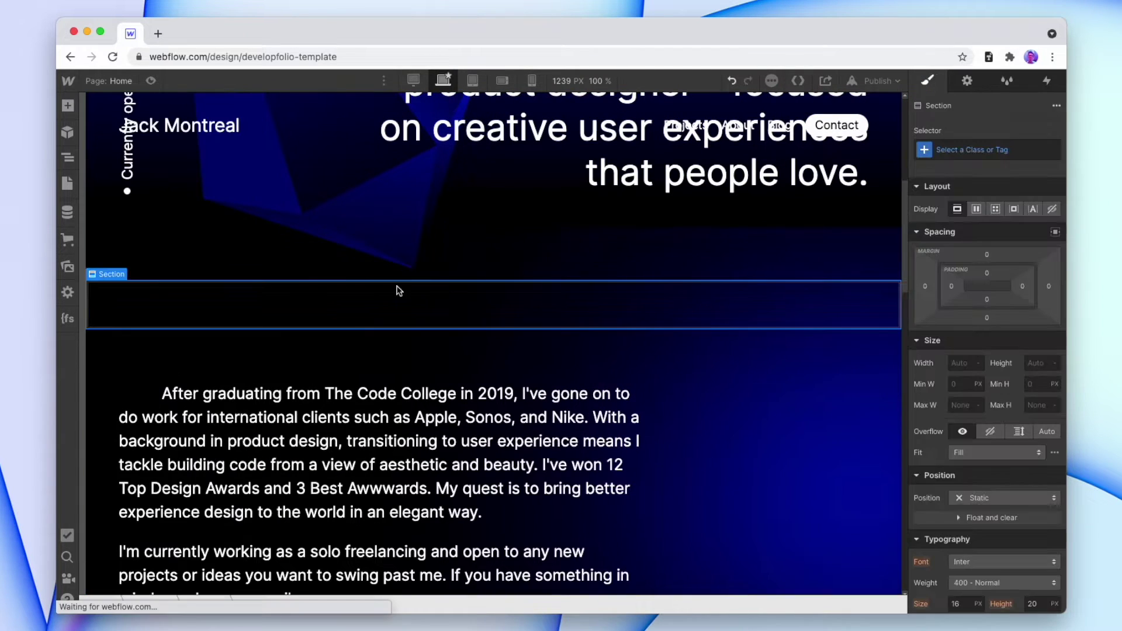
{"action": "left_click", "coordinate": [958, 151]}
{"action": "type", "text": "section"}
{"action": "left_click", "coordinate": [967, 227]}
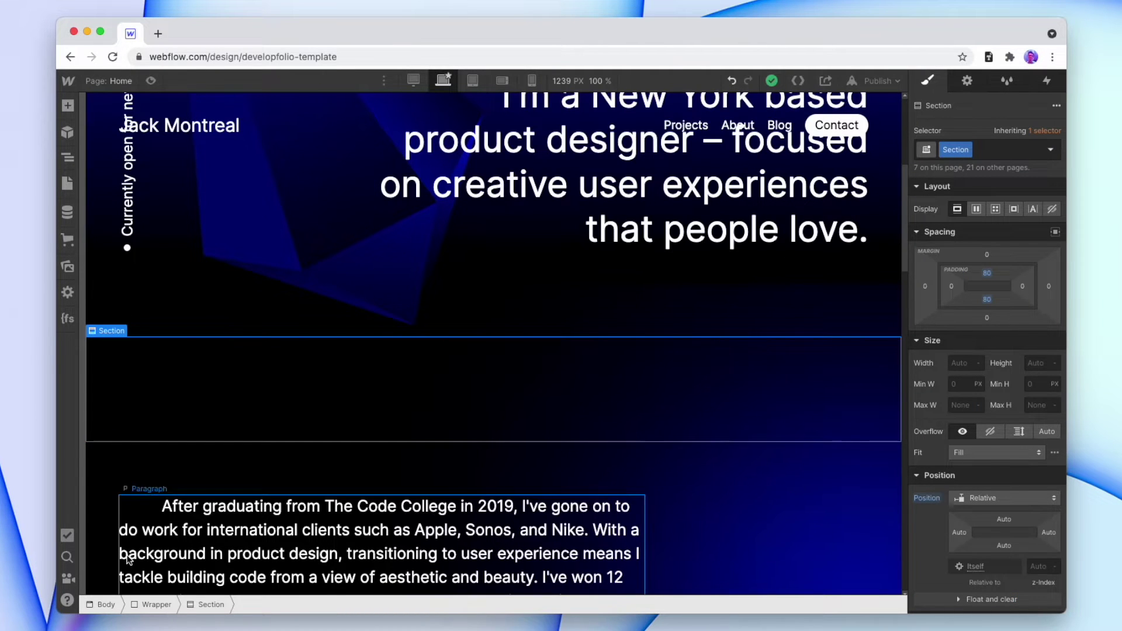
- Add a div block inside the new section and give it a new class called Banner
{"action": "scroll", "coordinate": [128, 558], "scroll_direction": "down", "scroll_amount": 1}
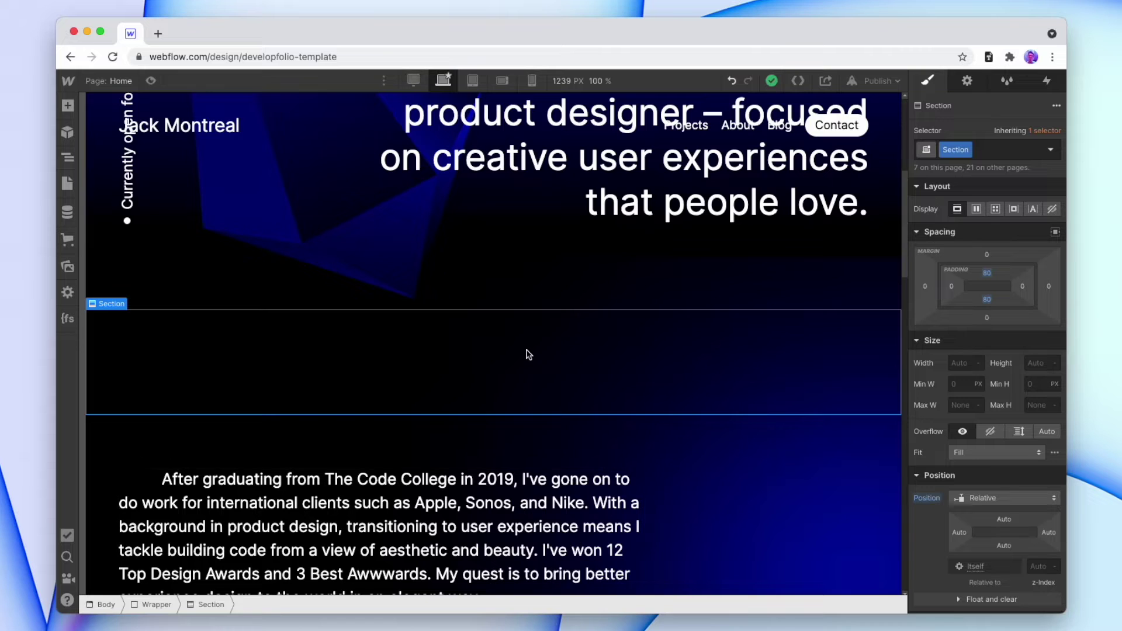
{"action": "left_click", "coordinate": [67, 106]}
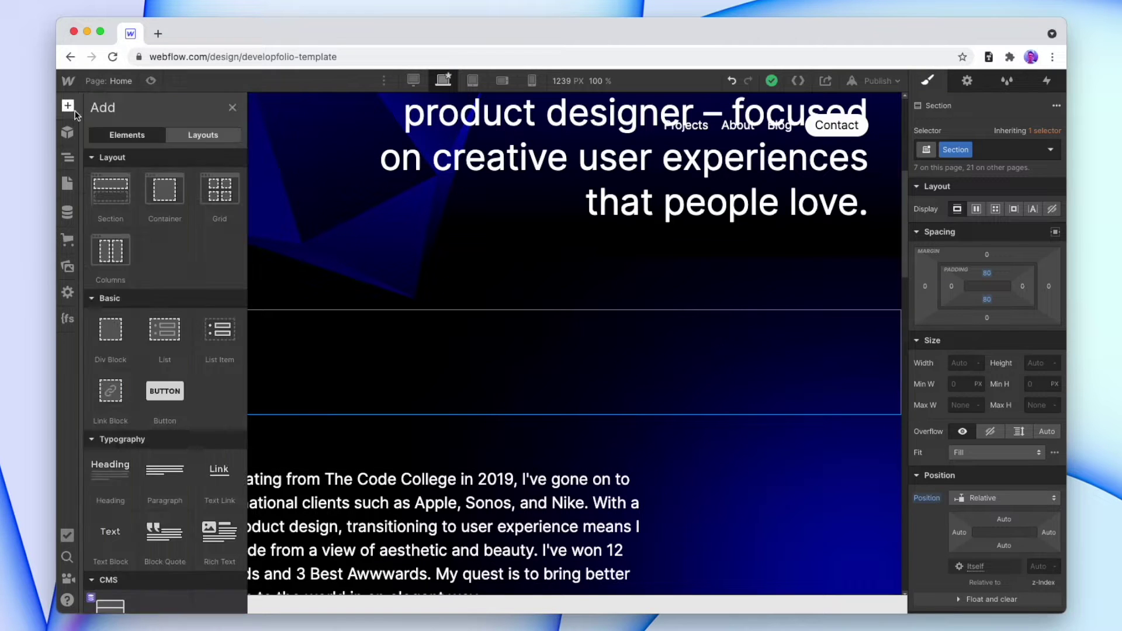
{"action": "left_click_drag", "start_coordinate": [119, 339], "coordinate": [316, 380]}
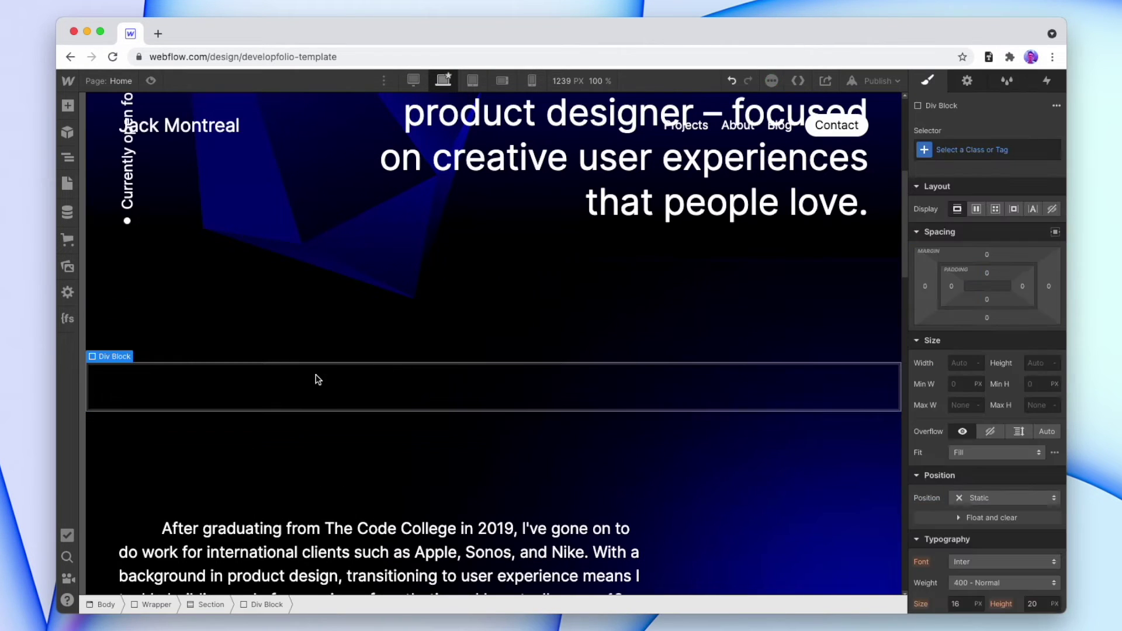
{"action": "left_click", "coordinate": [972, 151]}
{"action": "type", "text": "Banner"}
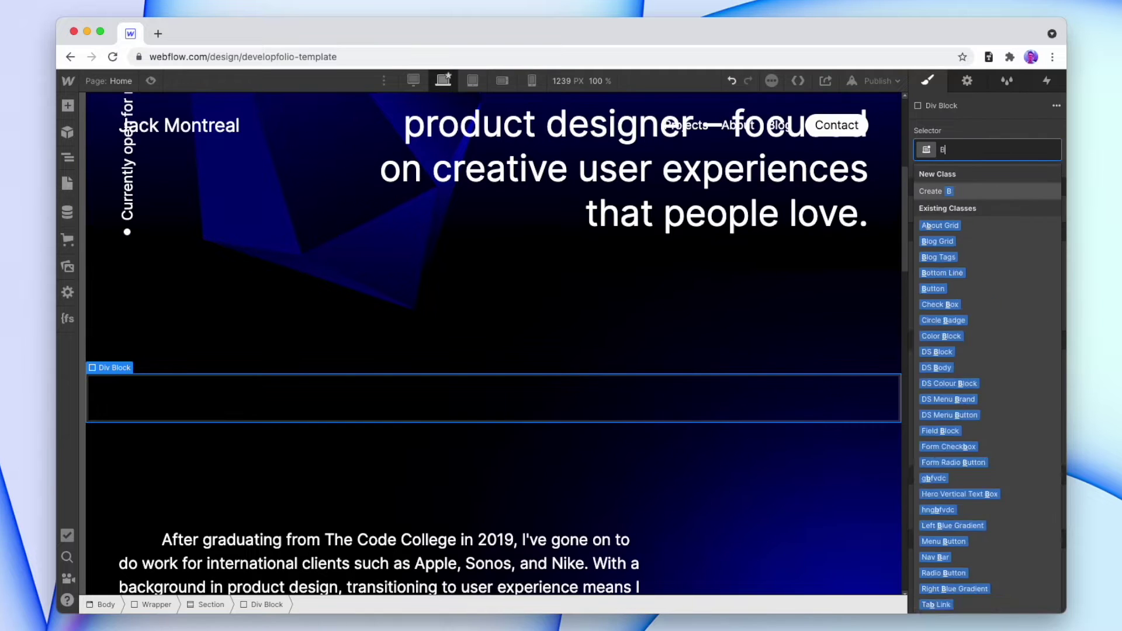
{"action": "key", "text": "Return"}
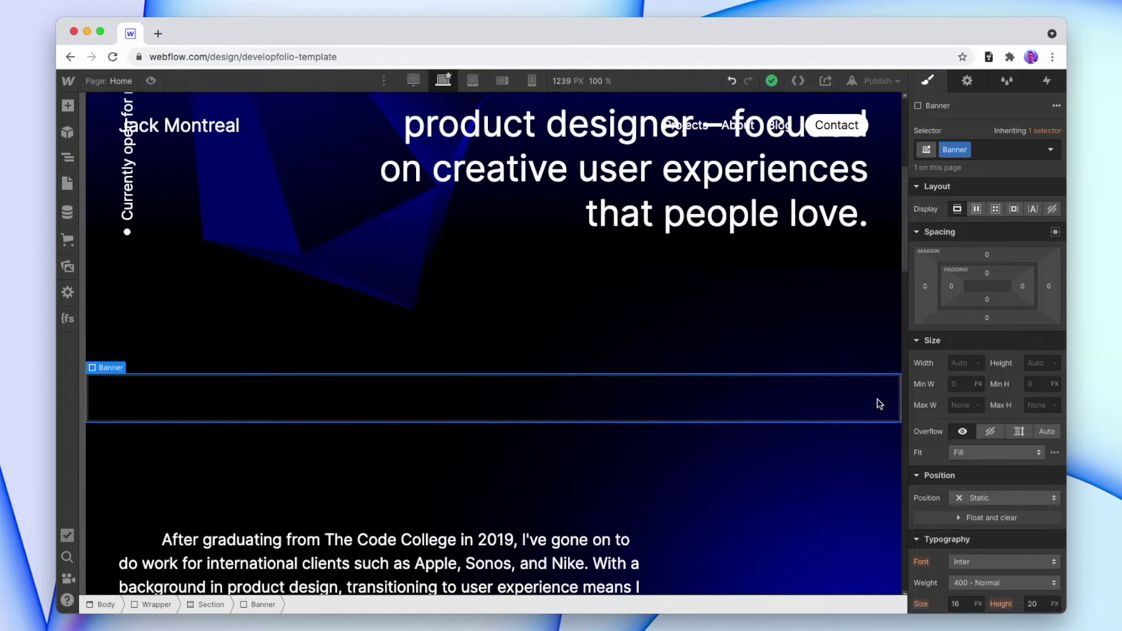
- Set the Banner's background color to the Lime swatch and its text color to black
{"action": "scroll", "coordinate": [993, 398], "scroll_direction": "down", "scroll_amount": 10}
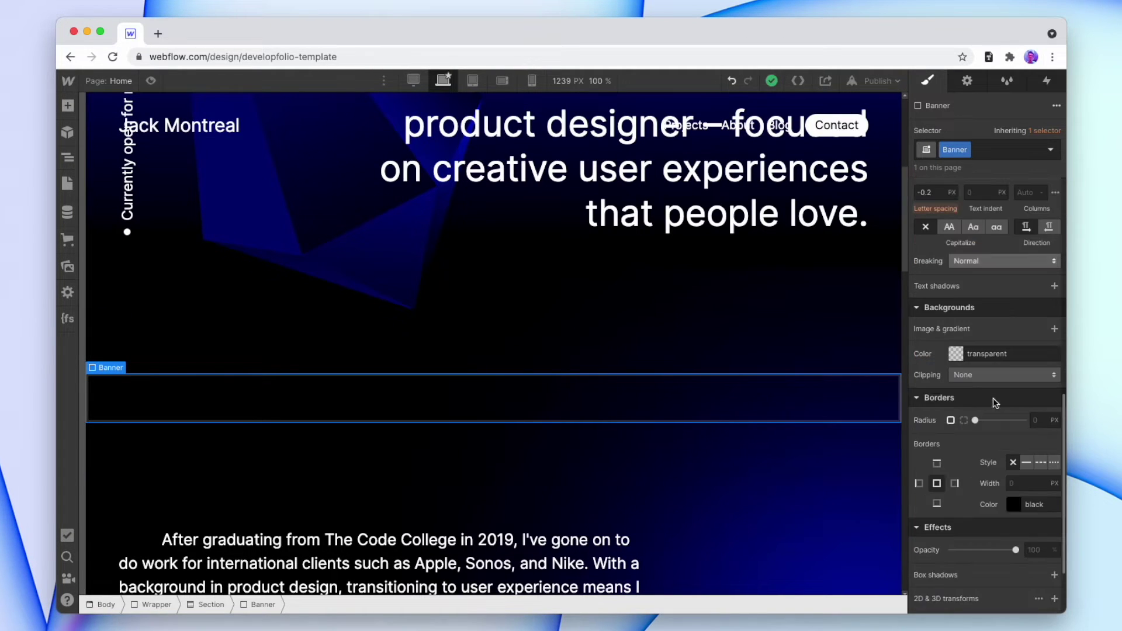
{"action": "left_click", "coordinate": [958, 358]}
{"action": "left_click", "coordinate": [1036, 555]}
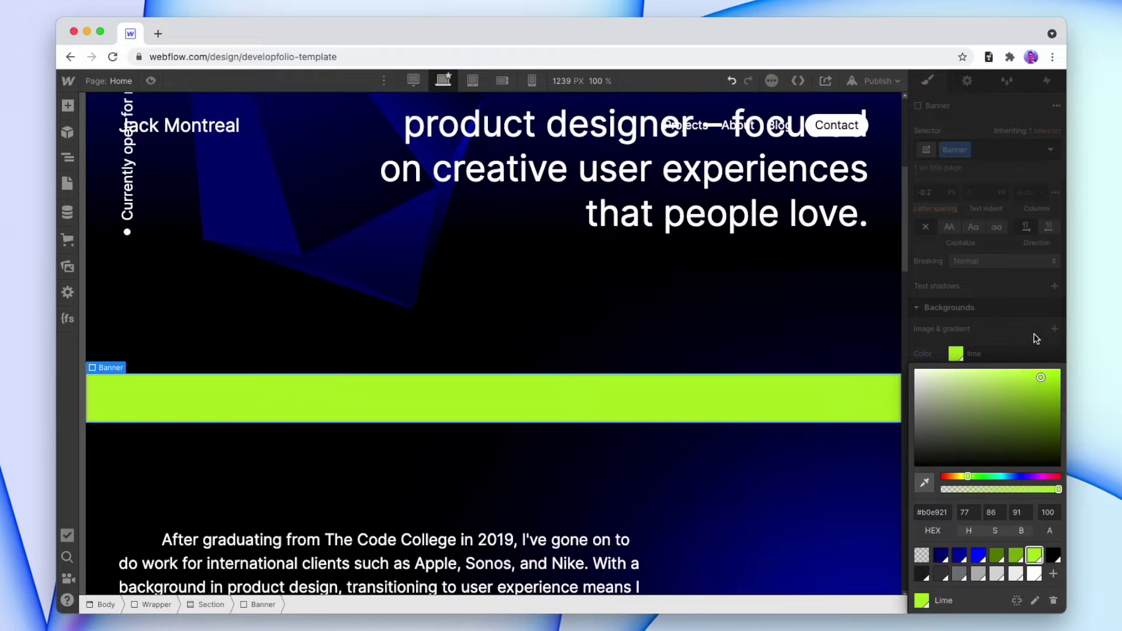
{"action": "scroll", "coordinate": [964, 350], "scroll_direction": "up", "scroll_amount": 4}
{"action": "left_click", "coordinate": [956, 327]}
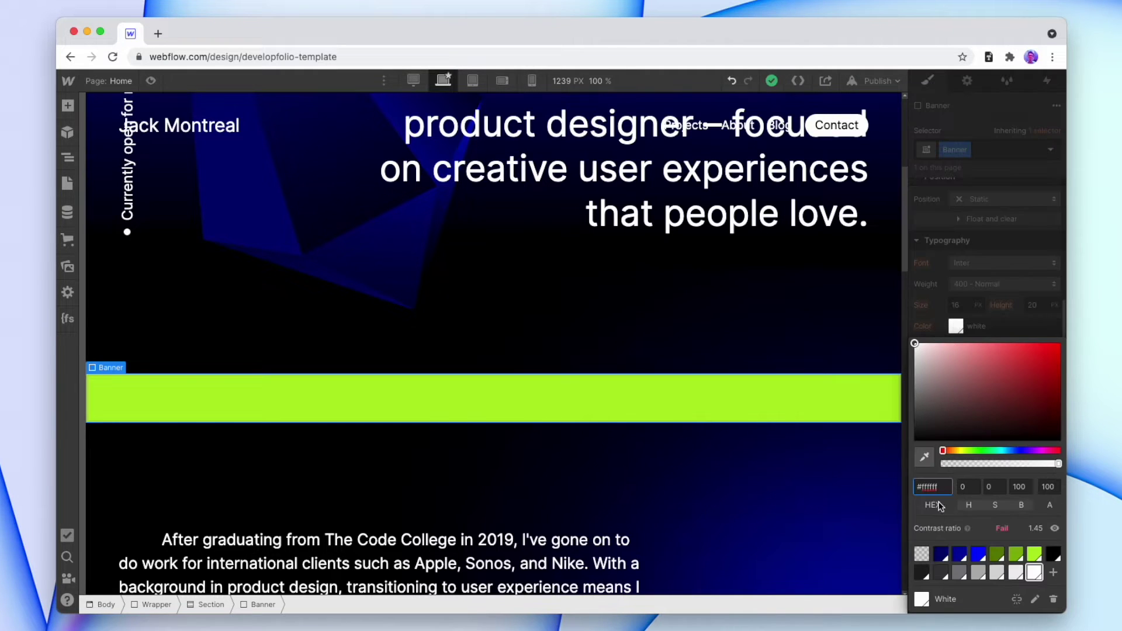
{"action": "left_click", "coordinate": [1055, 554]}
{"action": "left_click", "coordinate": [1032, 295]}
{"action": "scroll", "coordinate": [997, 303], "scroll_direction": "down", "scroll_amount": 1}
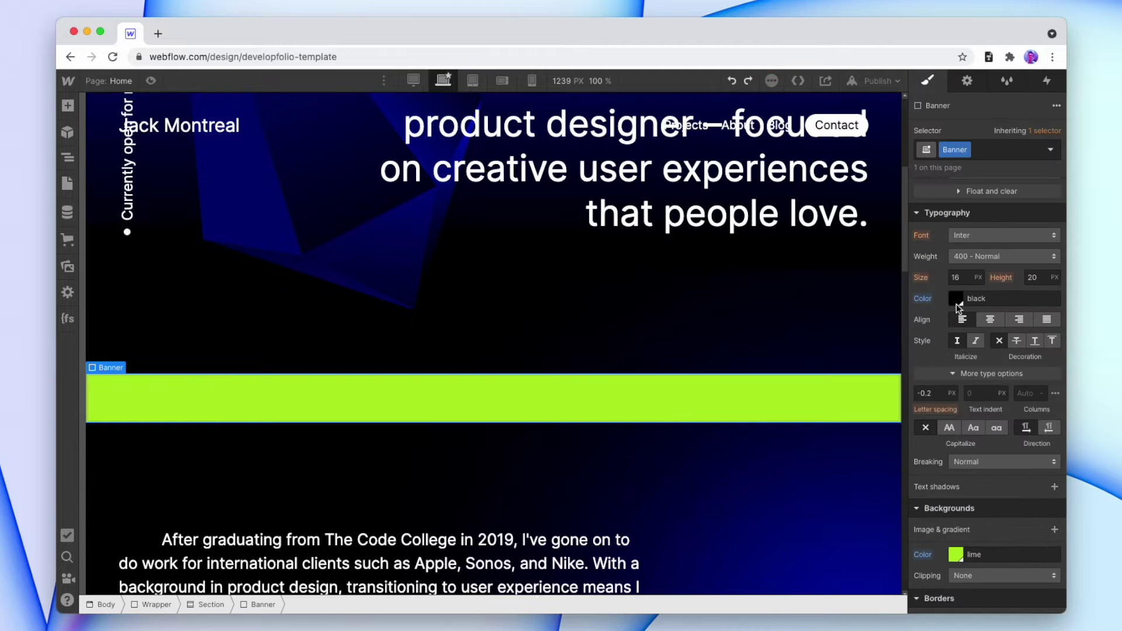
- Add a text block inside the Banner and extend its placeholder sentence to four consecutive copies
{"action": "left_click", "coordinate": [69, 107]}
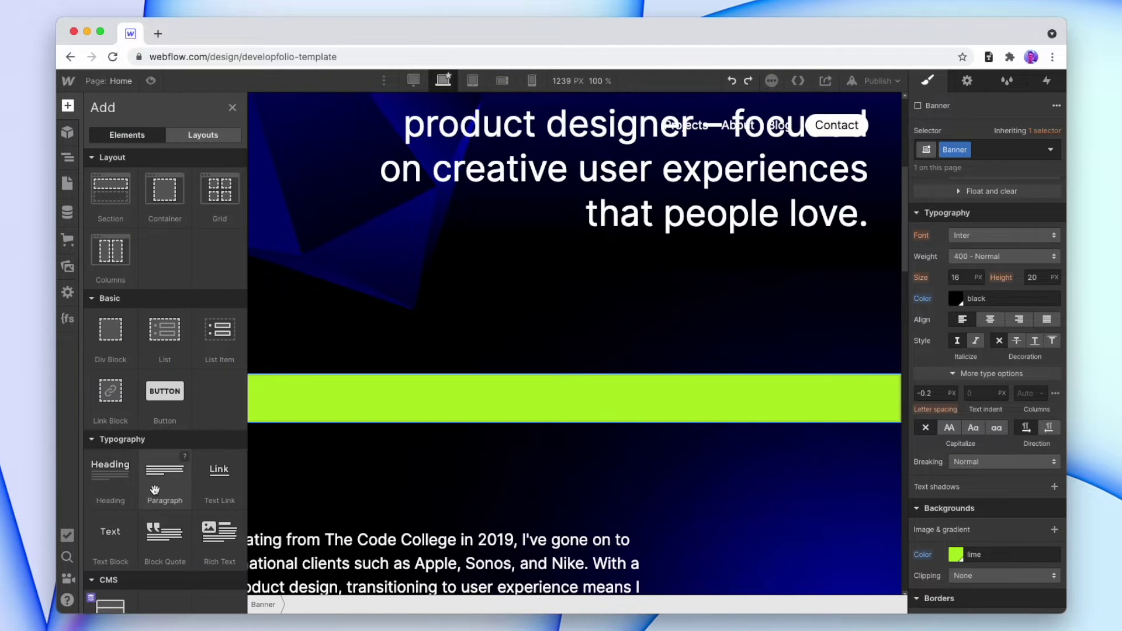
{"action": "left_click_drag", "start_coordinate": [105, 548], "coordinate": [354, 387]}
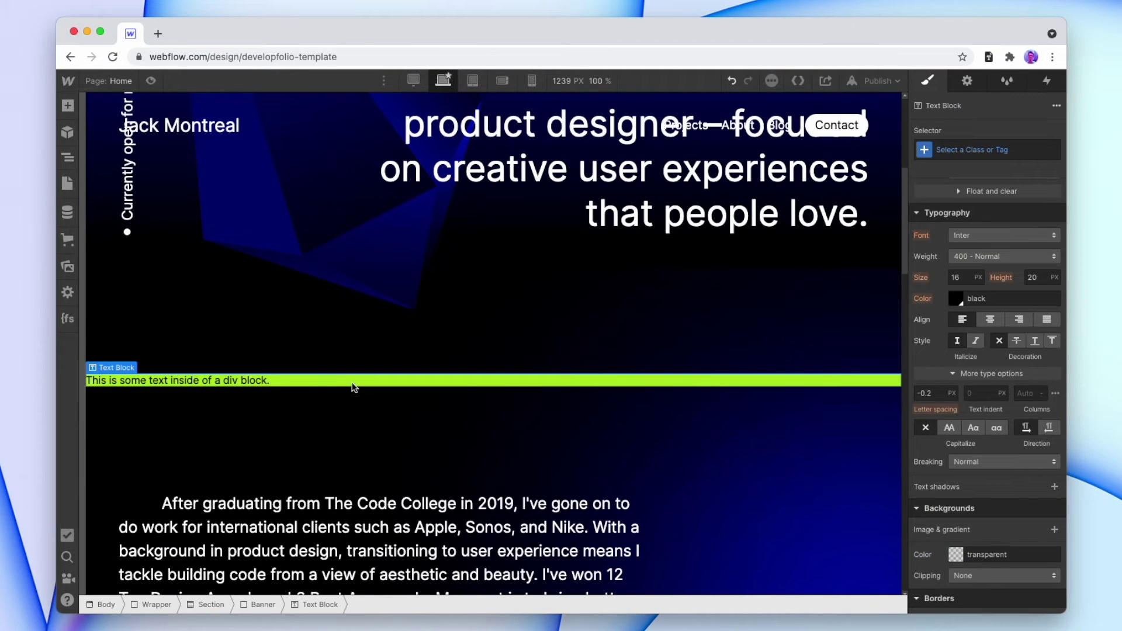
{"action": "double_click", "coordinate": [311, 381]}
{"action": "key", "text": "super+c"}
{"action": "key", "text": "Right"}
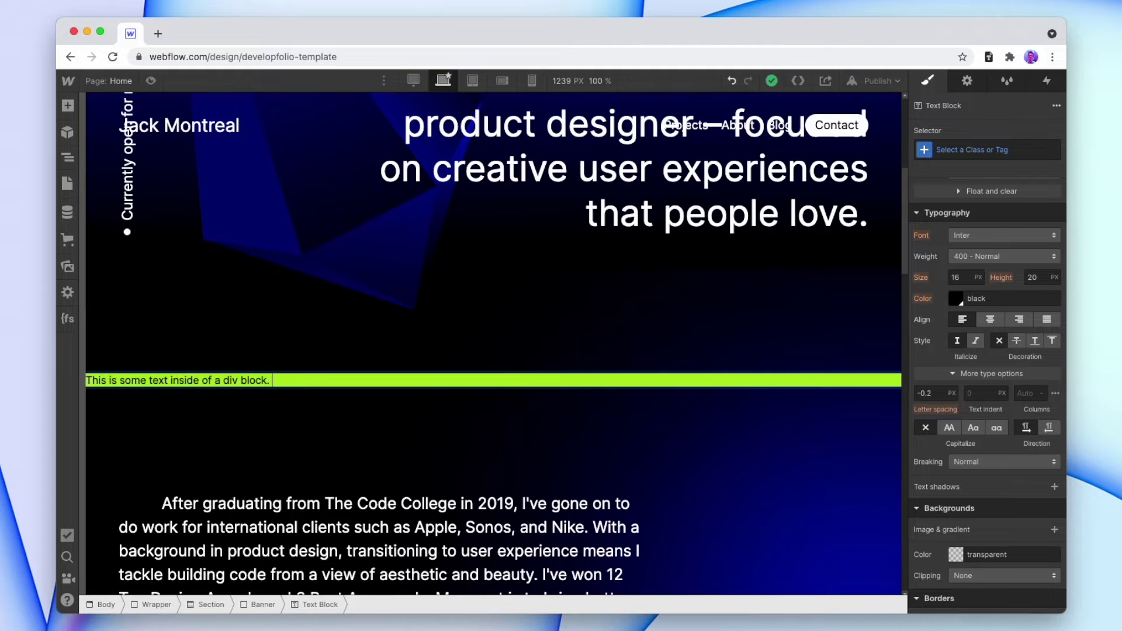
{"action": "key", "text": "super+v"}
{"action": "key", "text": "super+v"}
{"action": "key", "text": "super+v"}
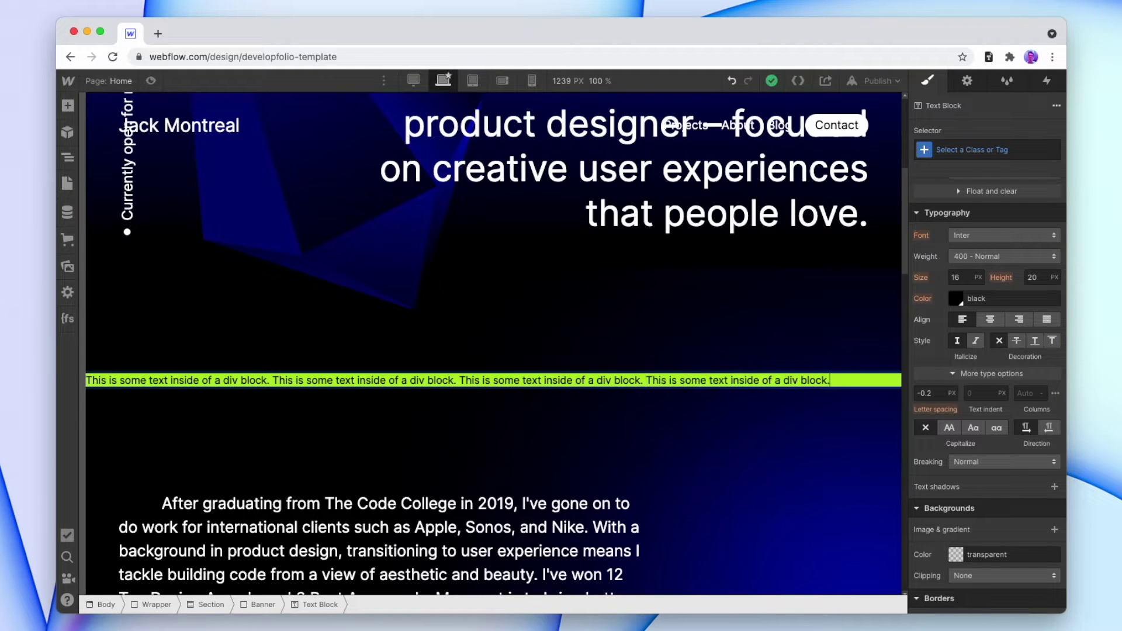
{"action": "key", "text": "Escape"}
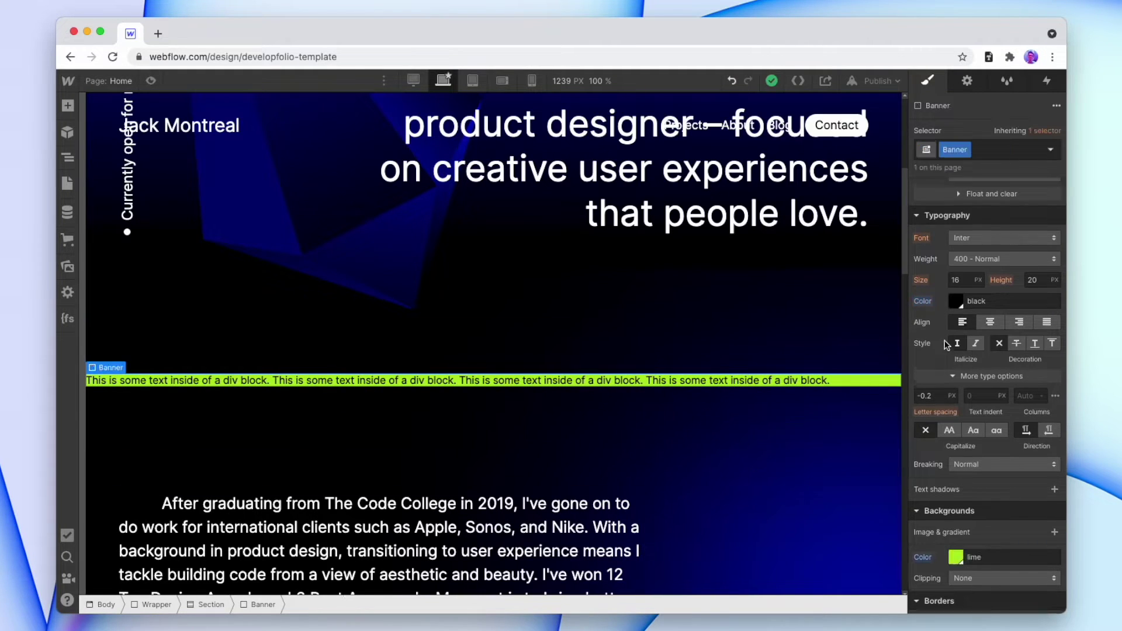
- Set the Banner's padding to 20 px above and below and 40 px on both sides
{"action": "left_click", "coordinate": [264, 605]}
{"action": "left_click_drag", "start_coordinate": [987, 281], "coordinate": [994, 293]}
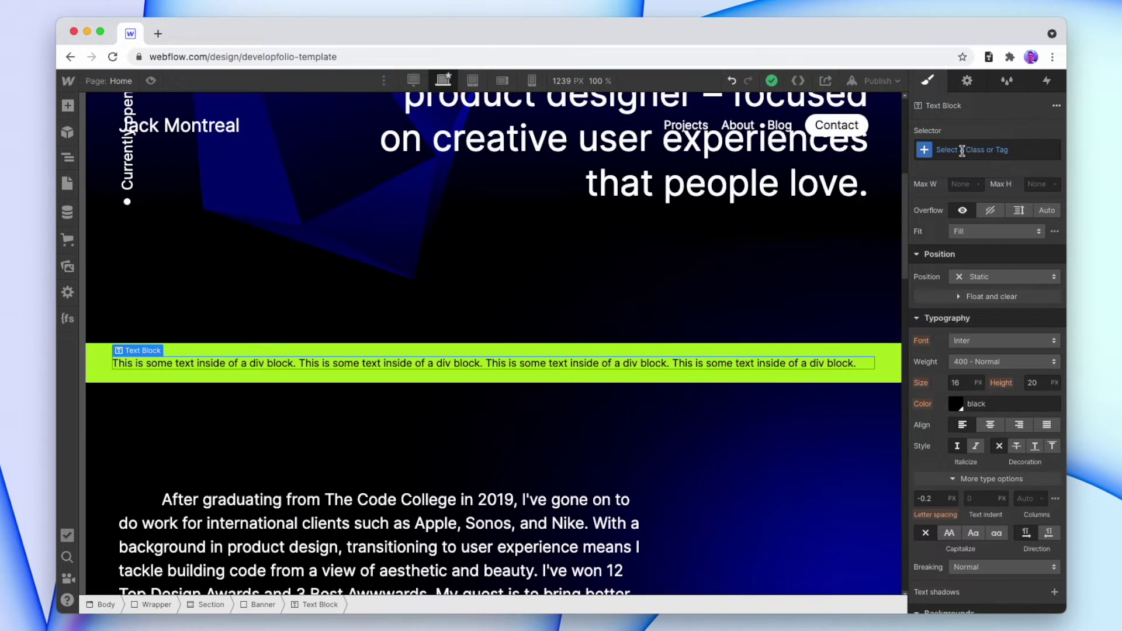
- Give the text block inside the Banner a new class called Banner Text
{"action": "left_click", "coordinate": [962, 151]}
{"action": "type", "text": "Banner Text"}
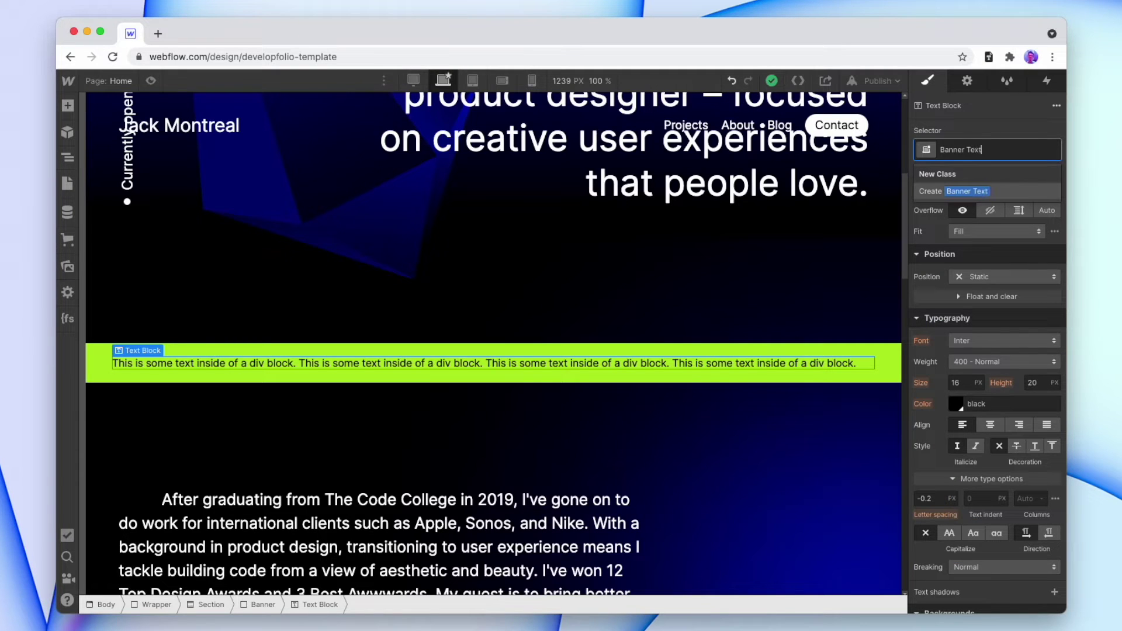
{"action": "key", "text": "Return"}
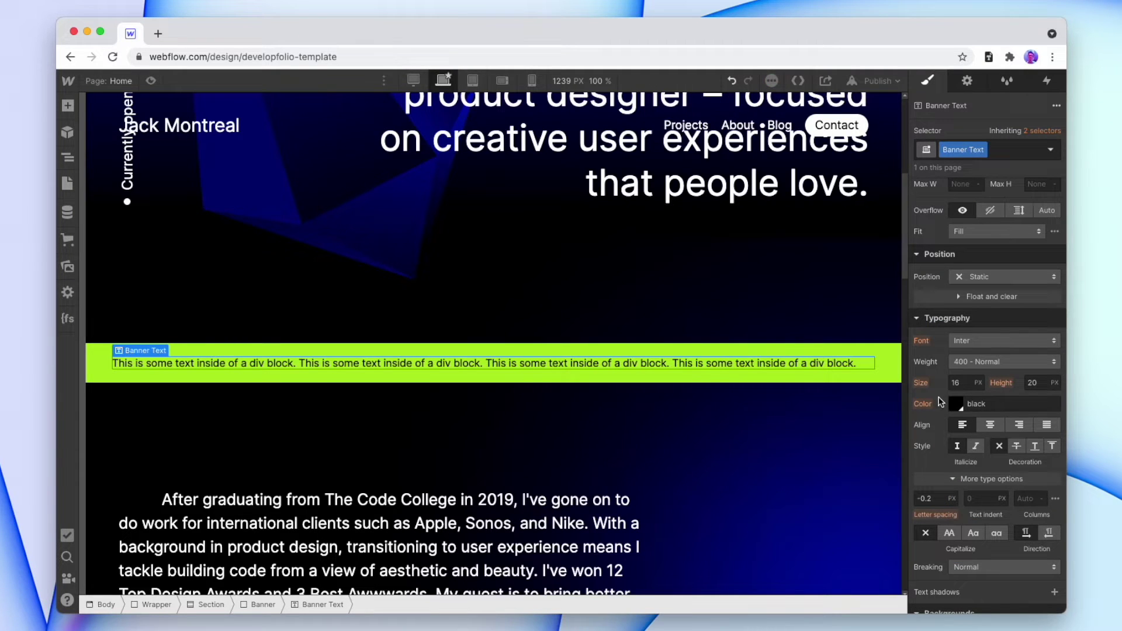
- Set the Banner Text font size to 24 px and its line height to 28 px
{"action": "left_click", "coordinate": [963, 386]}
{"action": "key", "text": "Return"}
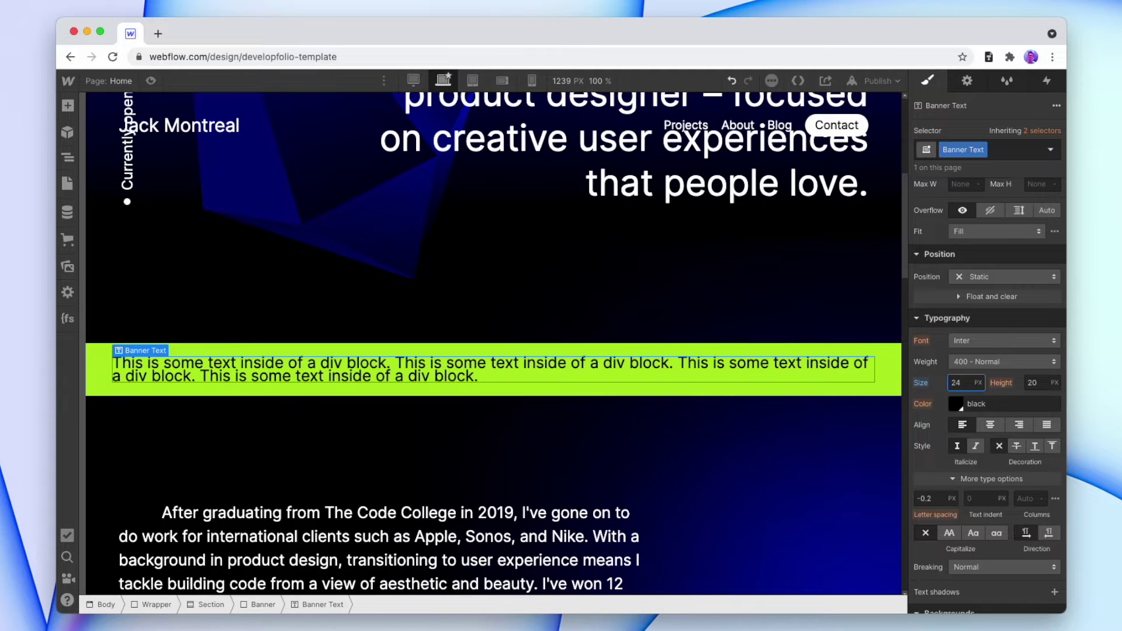
{"action": "left_click", "coordinate": [1042, 385]}
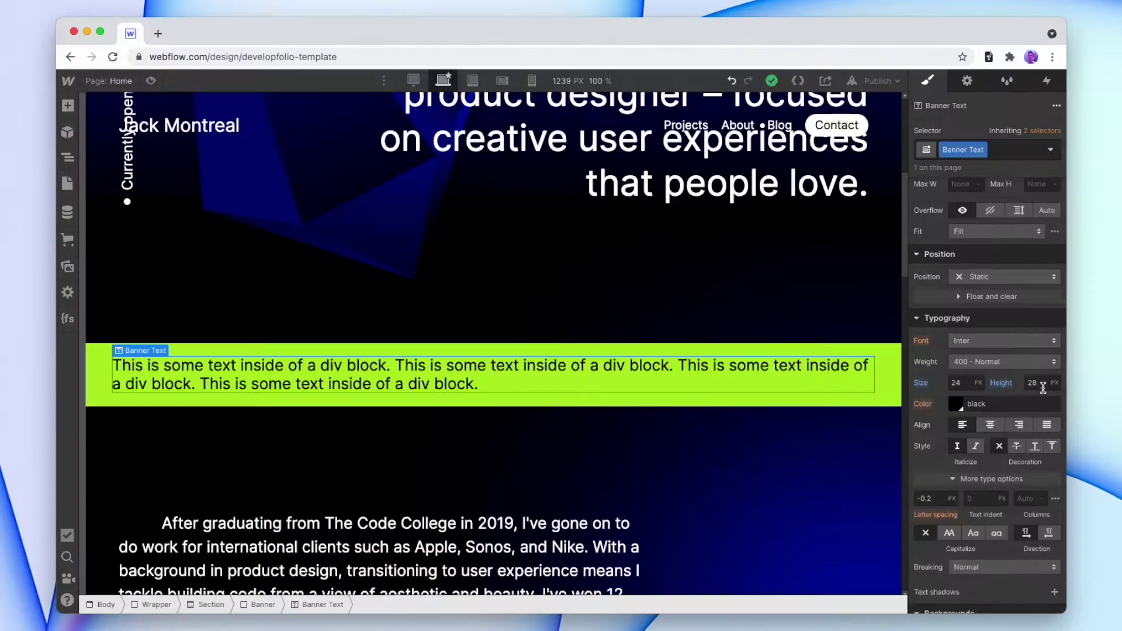
- Set the Banner Text width to 3000 px
{"action": "scroll", "coordinate": [987, 409], "scroll_direction": "up", "scroll_amount": 5}
{"action": "left_click", "coordinate": [957, 363]}
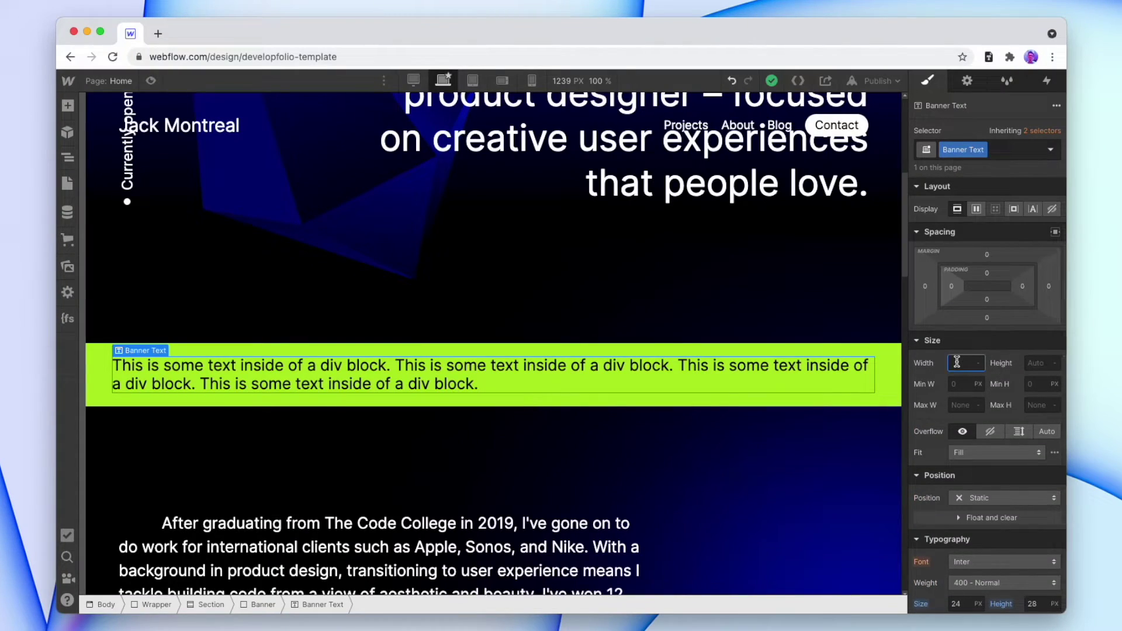
{"action": "key", "text": "super+z"}
{"action": "key", "text": "Return"}
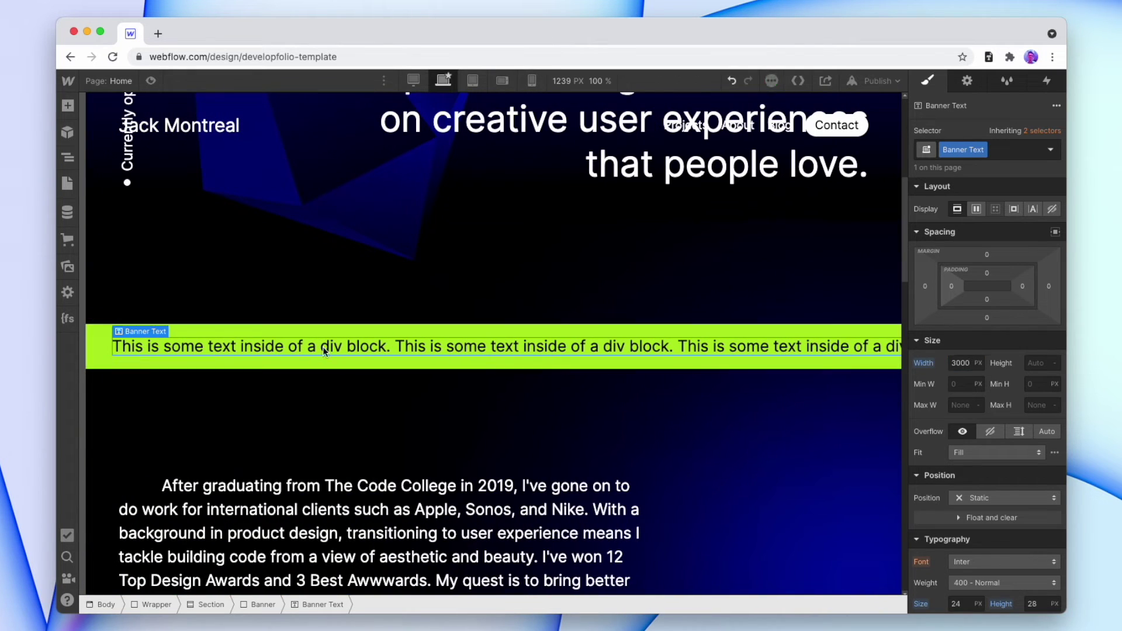
- Add a Rotate transform to the Banner with a Z rotation of -9 degrees
{"action": "left_click", "coordinate": [320, 358]}
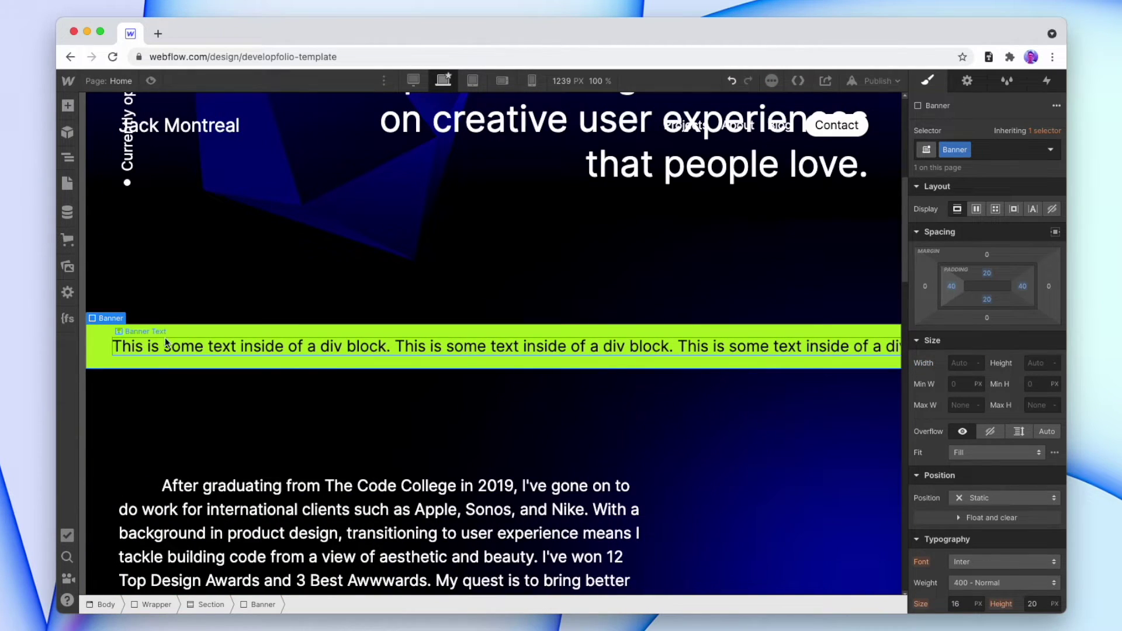
{"action": "scroll", "coordinate": [976, 374], "scroll_direction": "down", "scroll_amount": 10}
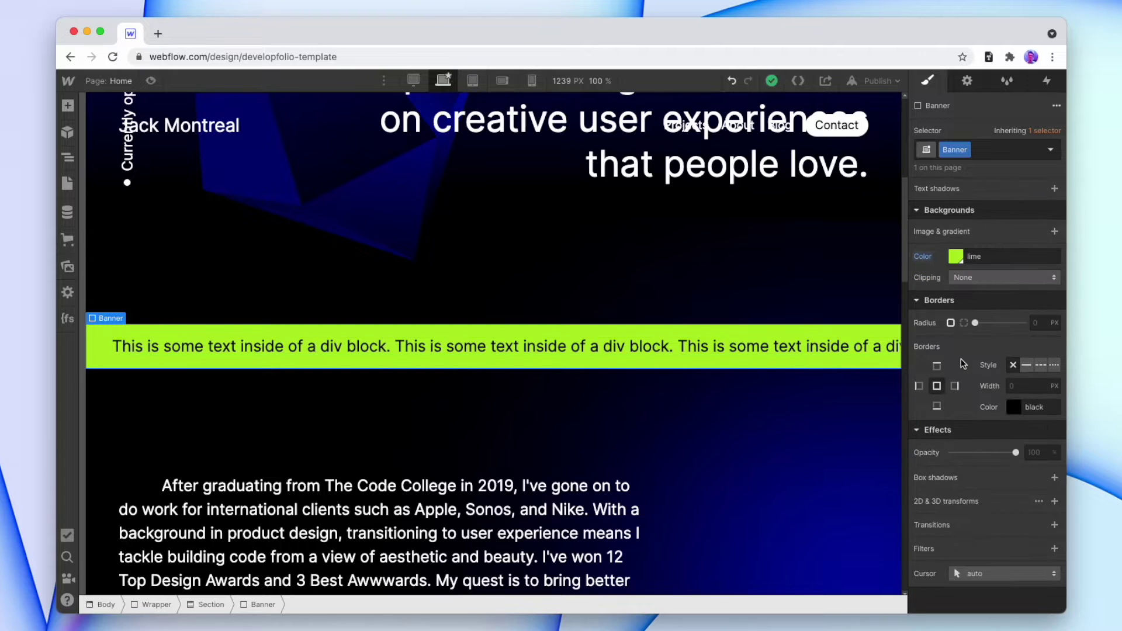
{"action": "left_click", "coordinate": [1054, 501]}
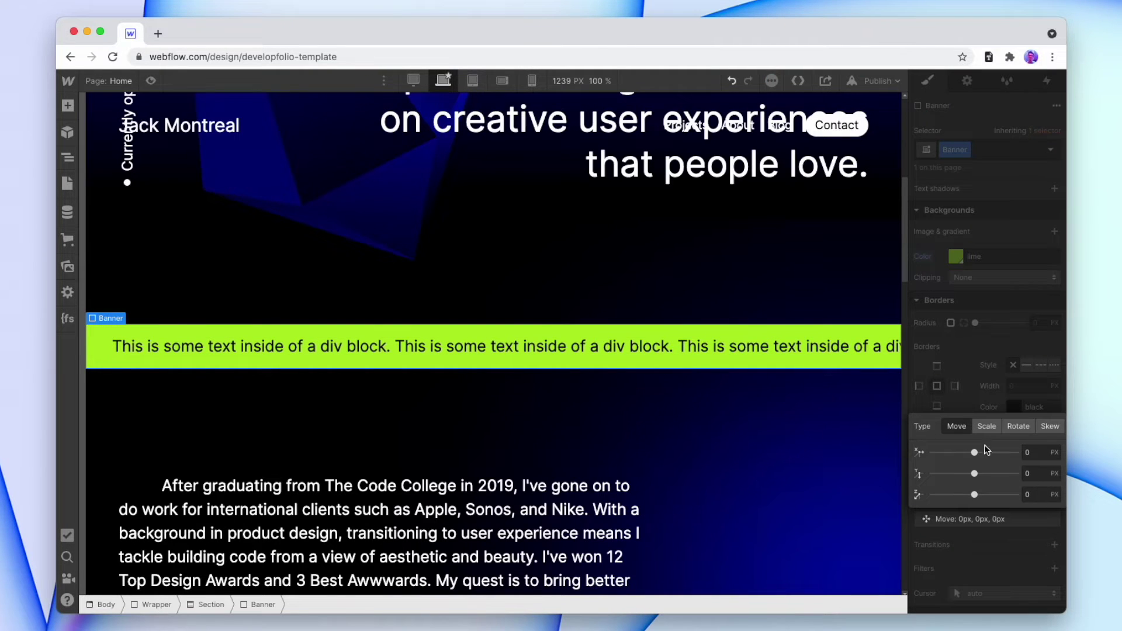
{"action": "left_click", "coordinate": [1018, 426]}
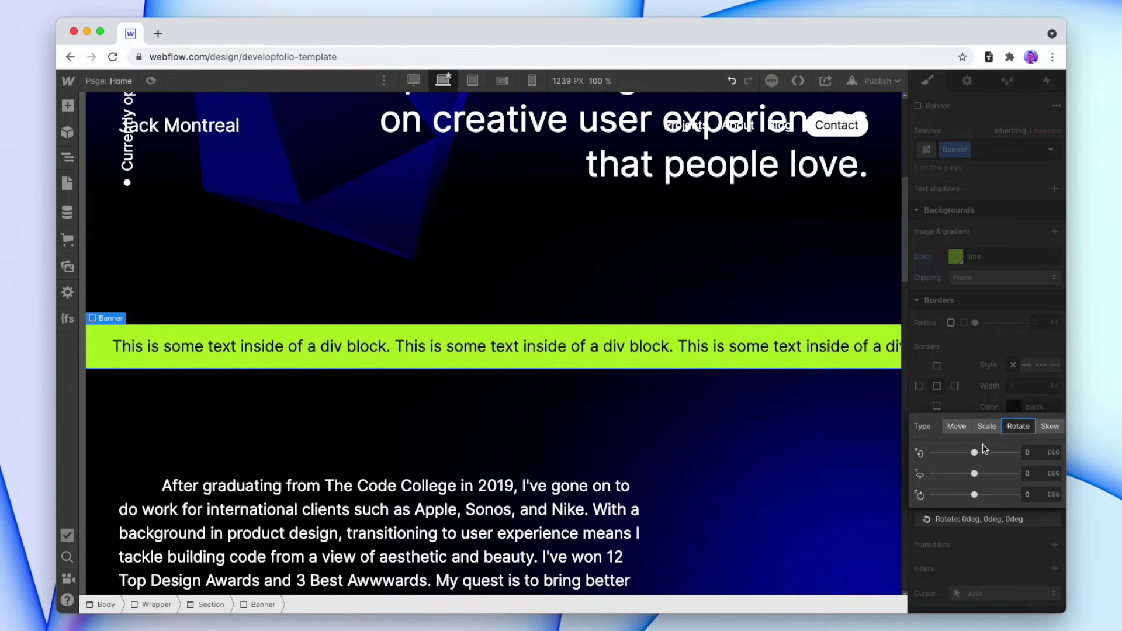
{"action": "left_click_drag", "start_coordinate": [974, 495], "coordinate": [281, 447]}
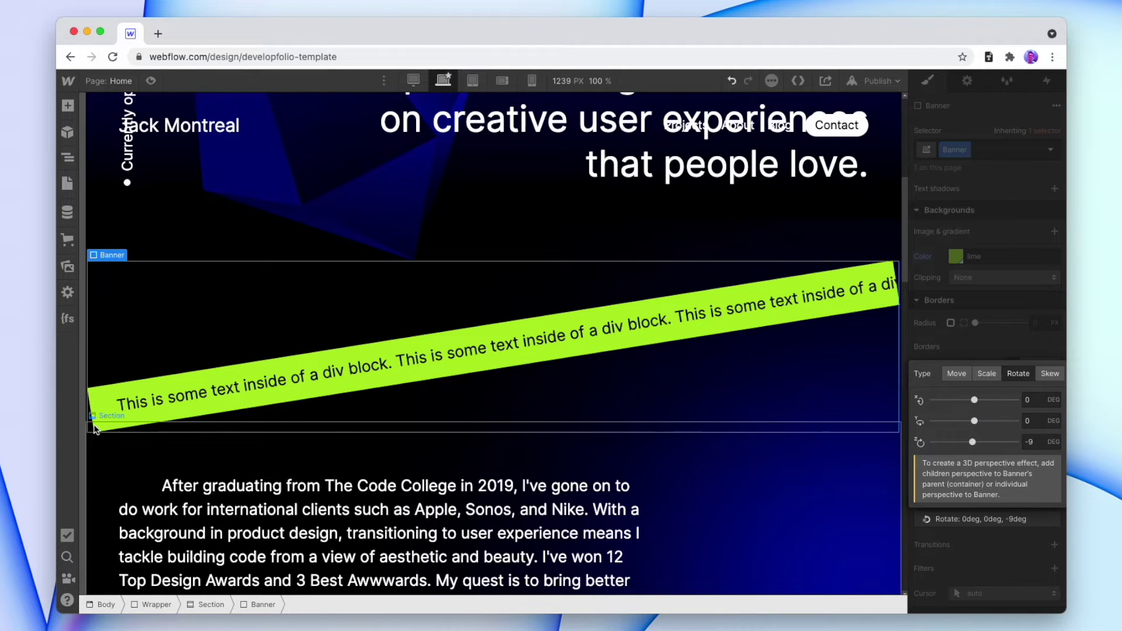
{"action": "left_click", "coordinate": [929, 323]}
- Set the Banner's width to 120% and its left margin to -50 px
{"action": "left_click", "coordinate": [960, 363]}
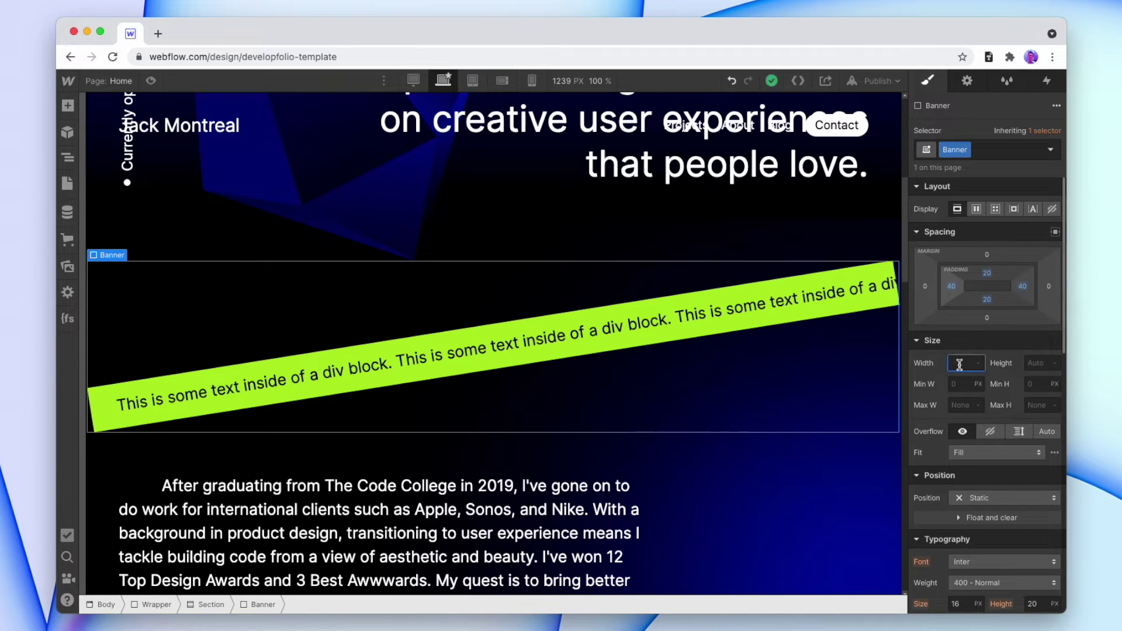
{"action": "type", "text": "120%"}
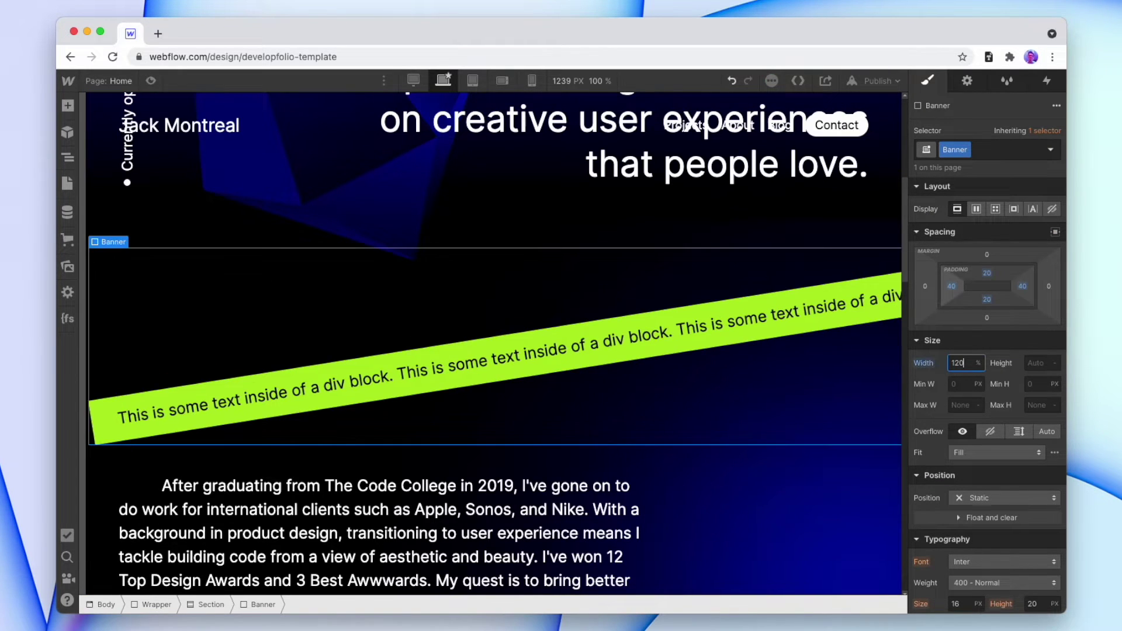
{"action": "left_click", "coordinate": [929, 285]}
{"action": "type", "text": "-50"}
{"action": "key", "text": "Return"}
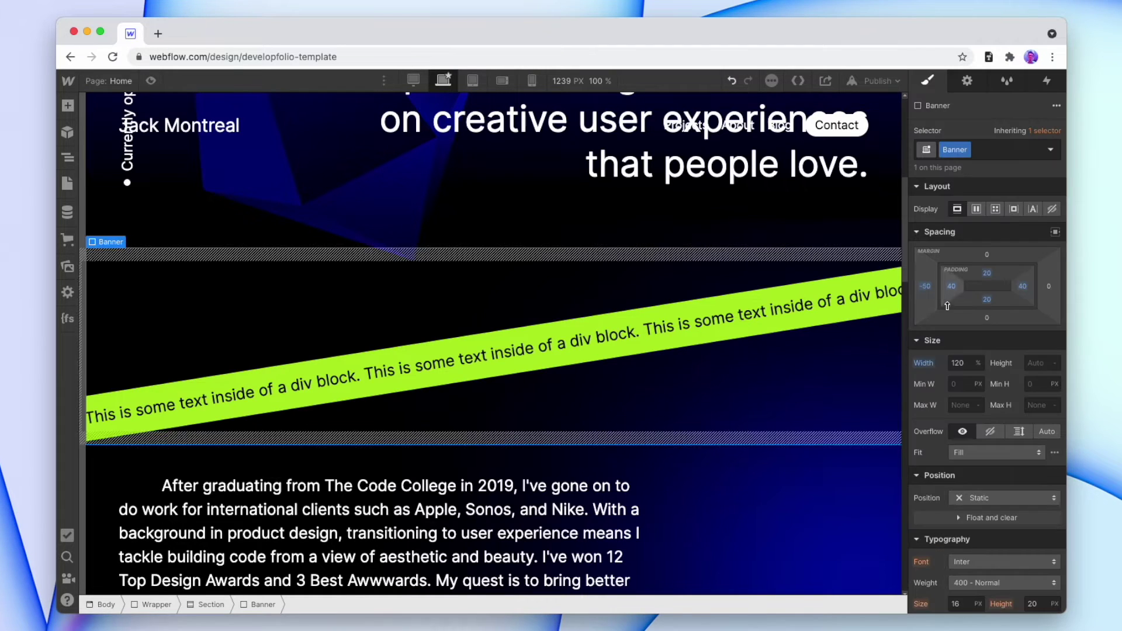
- Remove the Banner's rotation and replace the Banner Text's placeholder sentence with "A bird on a skateboard •"
{"action": "scroll", "coordinate": [946, 306], "scroll_direction": "down", "scroll_amount": 10}
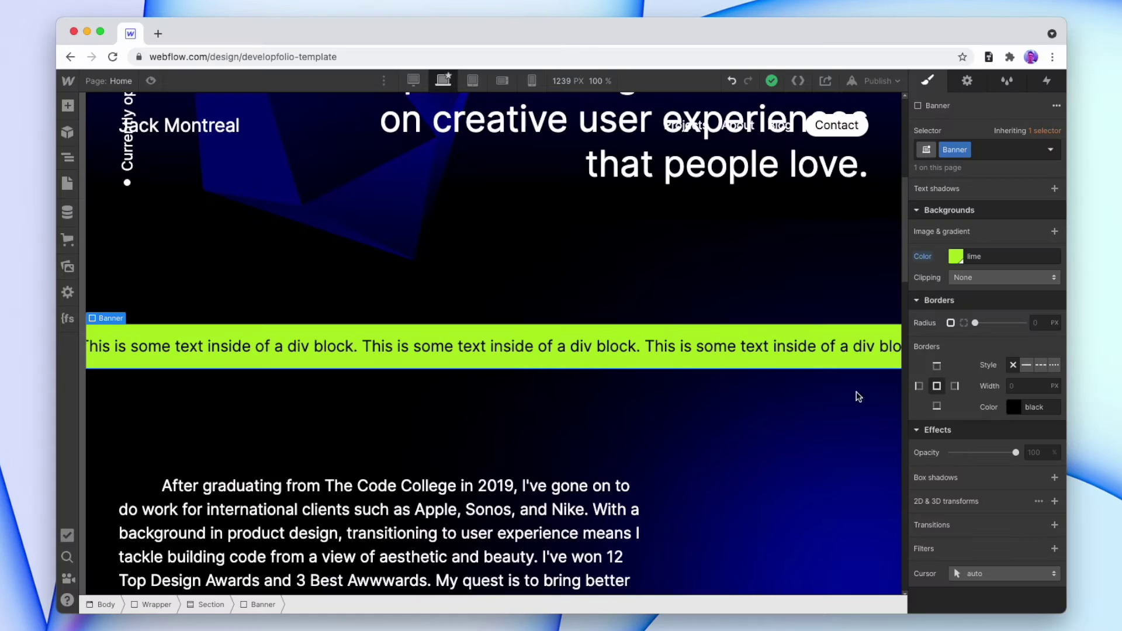
{"action": "double_click", "coordinate": [721, 341]}
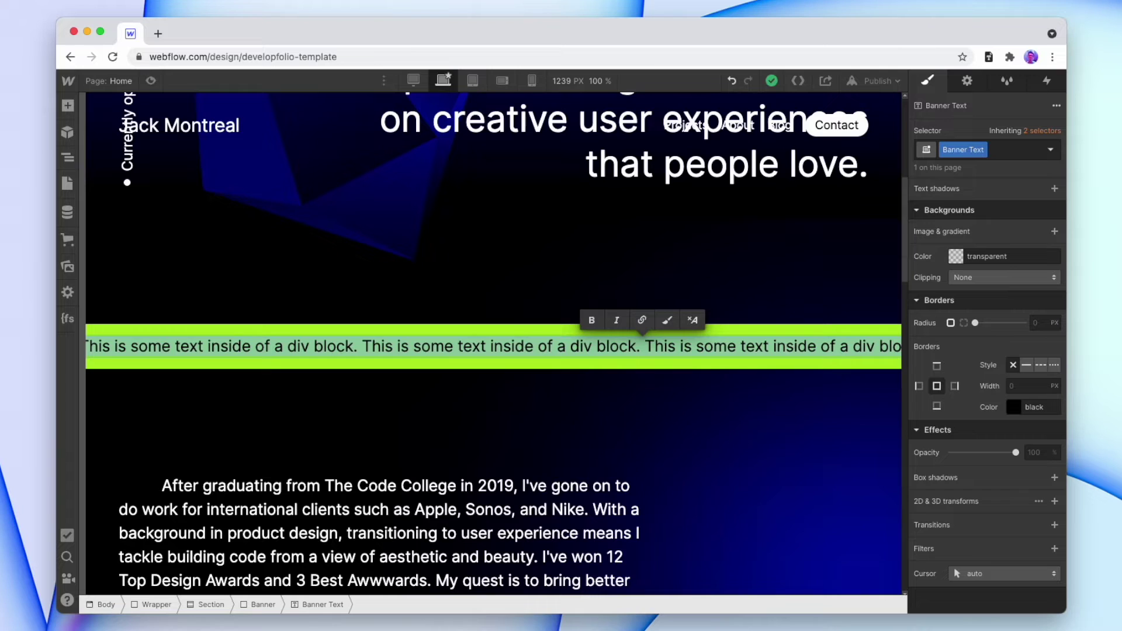
{"action": "type", "text": "A bird on a skateboard •"}
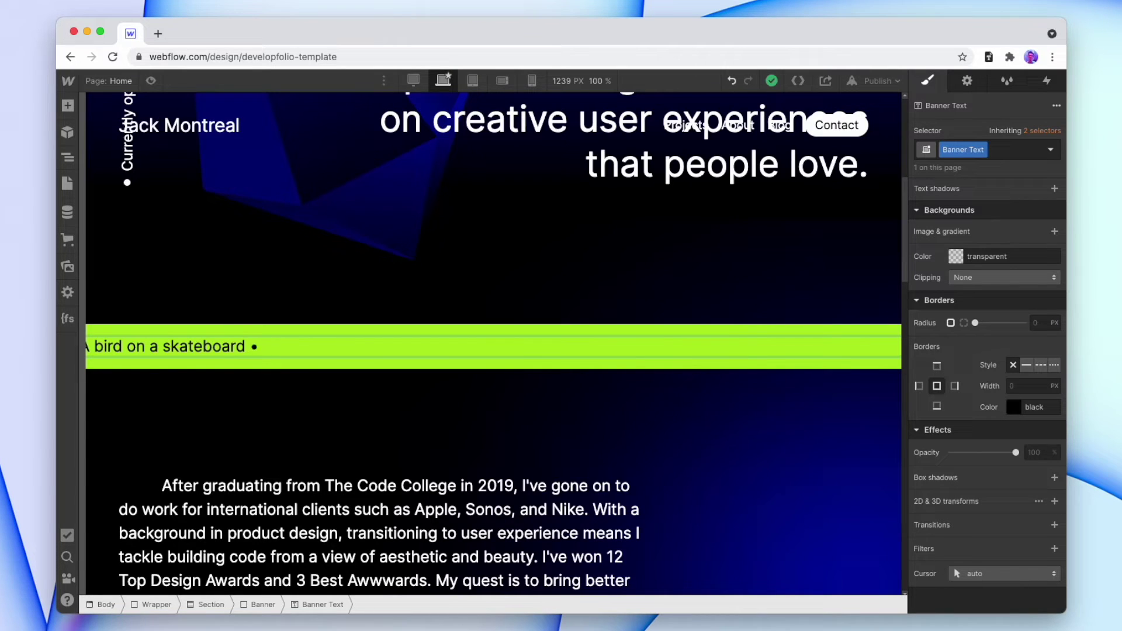
- Copy the Banner Text phrase and paste it repeatedly until it fills the full width of the banner
{"action": "key", "text": "super+a"}
{"action": "key", "text": "super+c"}
{"action": "left_click", "coordinate": [693, 342]}
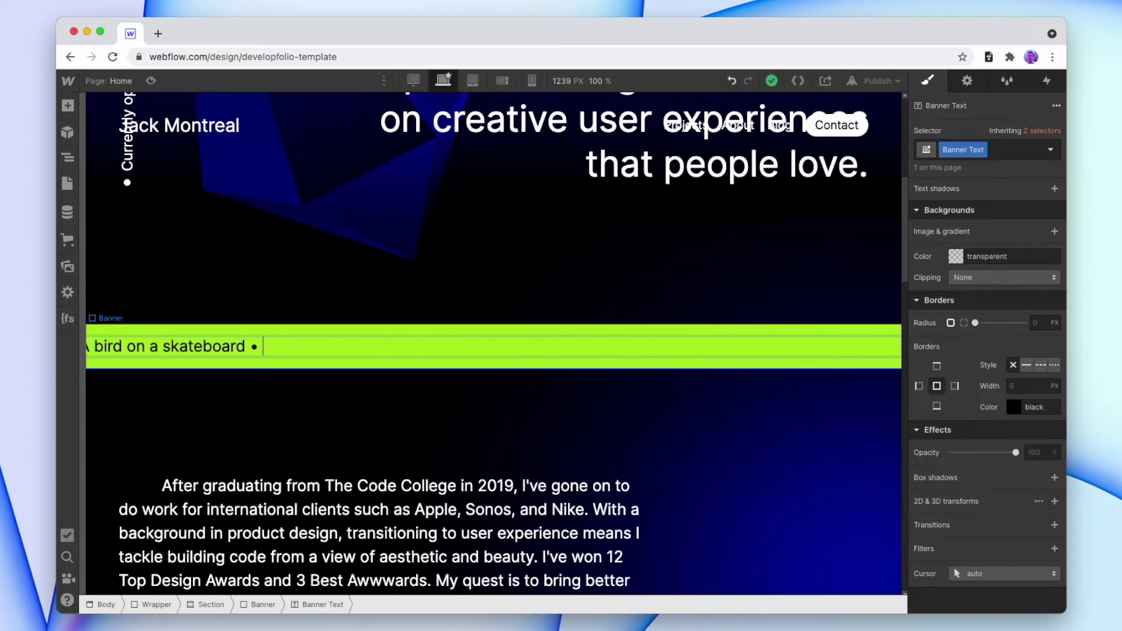
{"action": "key", "text": "super+v"}
{"action": "key", "text": "super+v"}
{"action": "key", "text": "super+v"}
{"action": "key", "text": "super+v"}
{"action": "key", "text": "super+v"}
{"action": "key", "text": "super+v"}
{"action": "key", "text": "super+v"}
{"action": "key", "text": "super+v"}
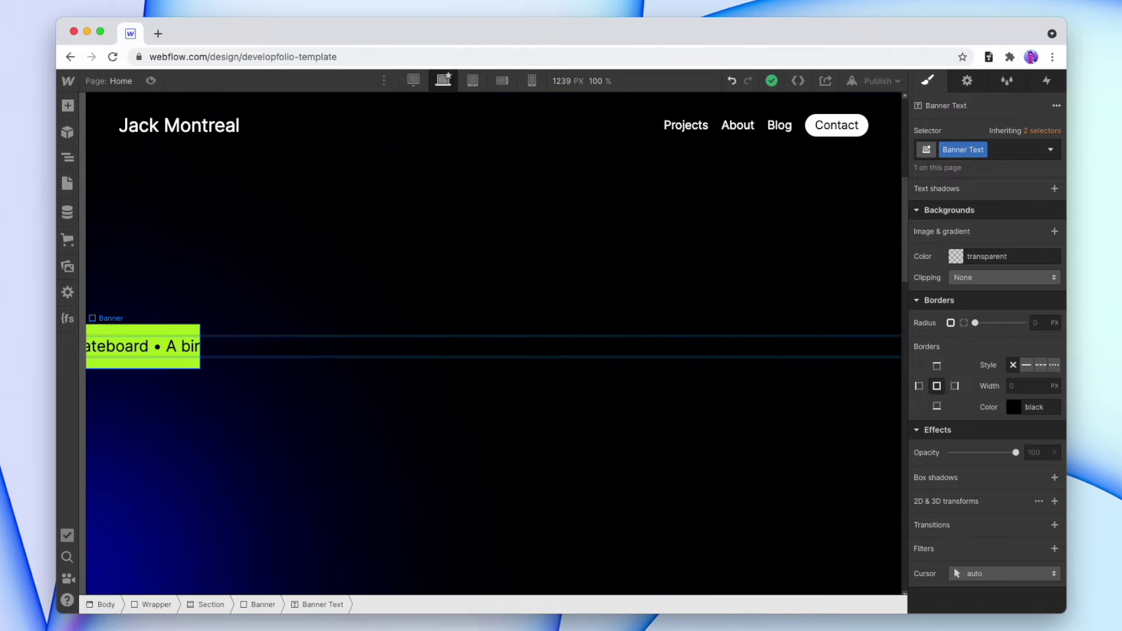
{"action": "key", "text": "Escape"}
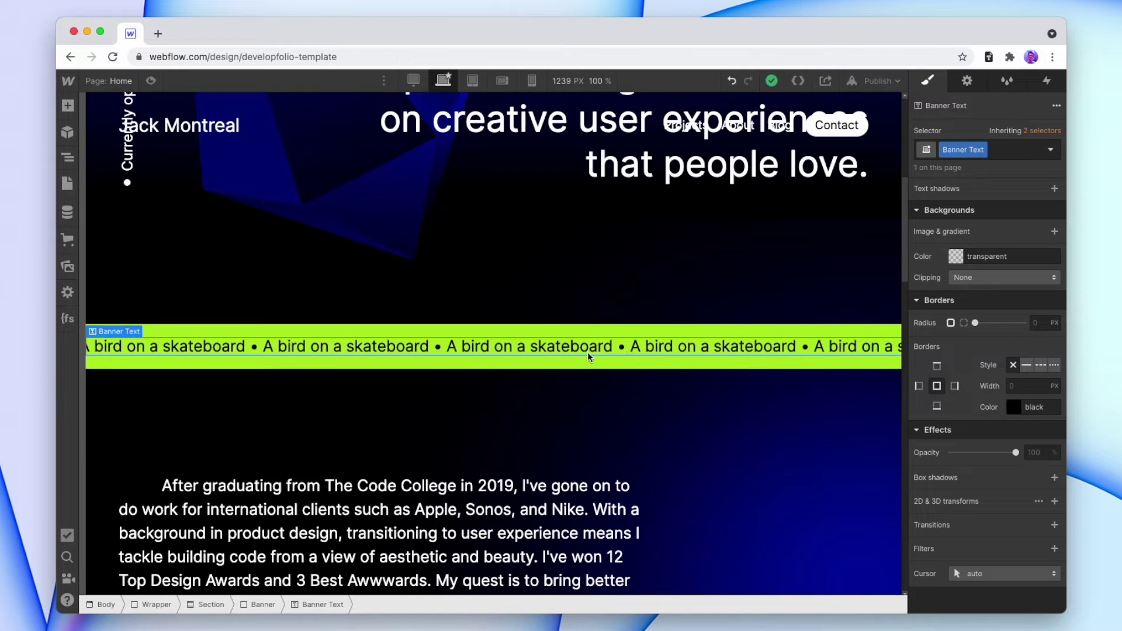
- Add a Page load trigger that starts an animation when the page starts loading
{"action": "left_click", "coordinate": [1045, 85]}
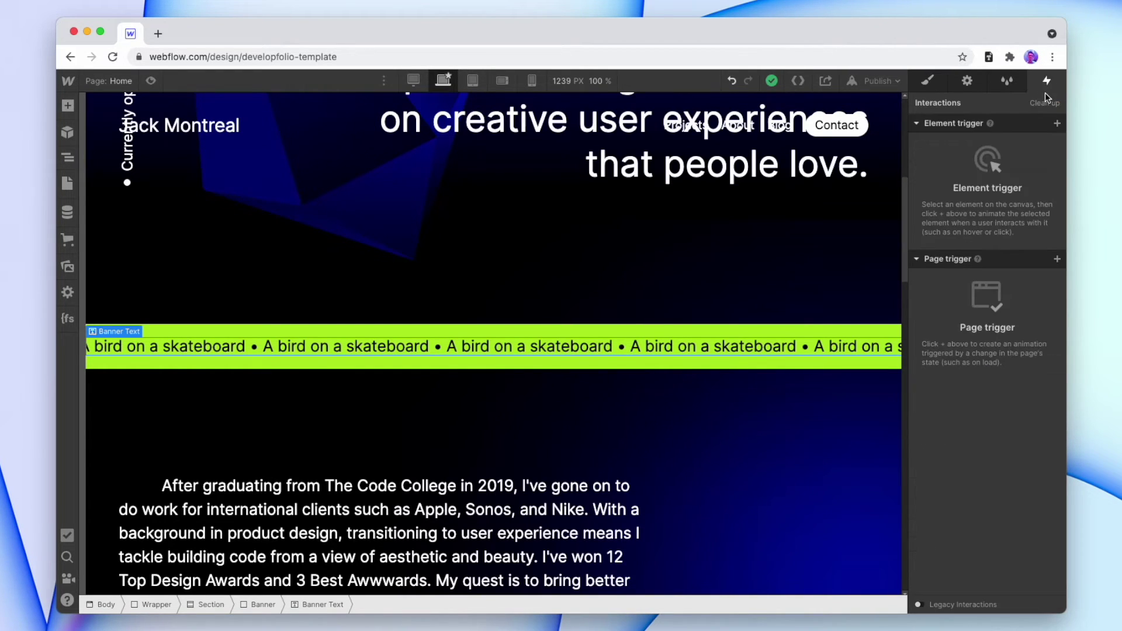
{"action": "left_click", "coordinate": [1059, 261]}
{"action": "left_click", "coordinate": [989, 313]}
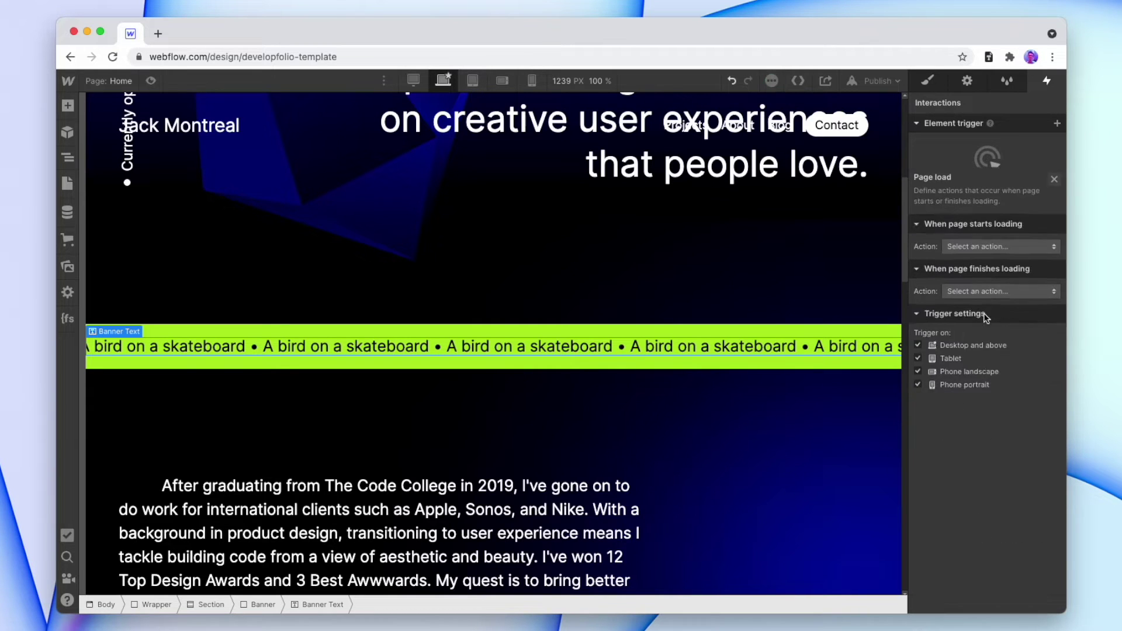
{"action": "left_click", "coordinate": [988, 194]}
{"action": "left_click", "coordinate": [998, 219]}
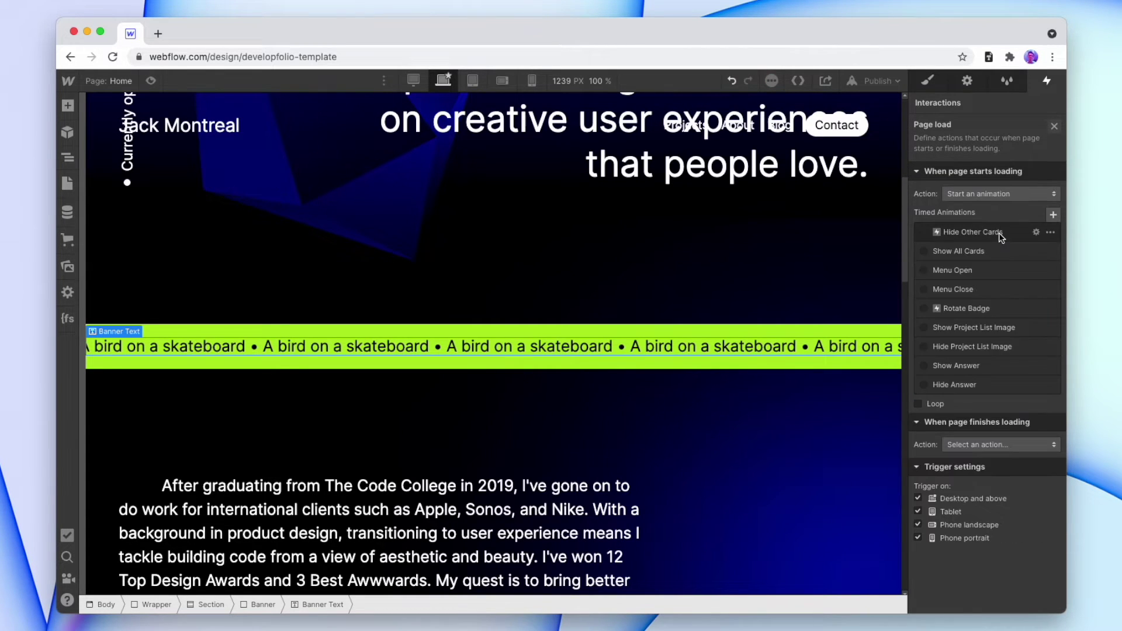
- Create a new timed animation named Banner Moving
{"action": "left_click", "coordinate": [1053, 215]}
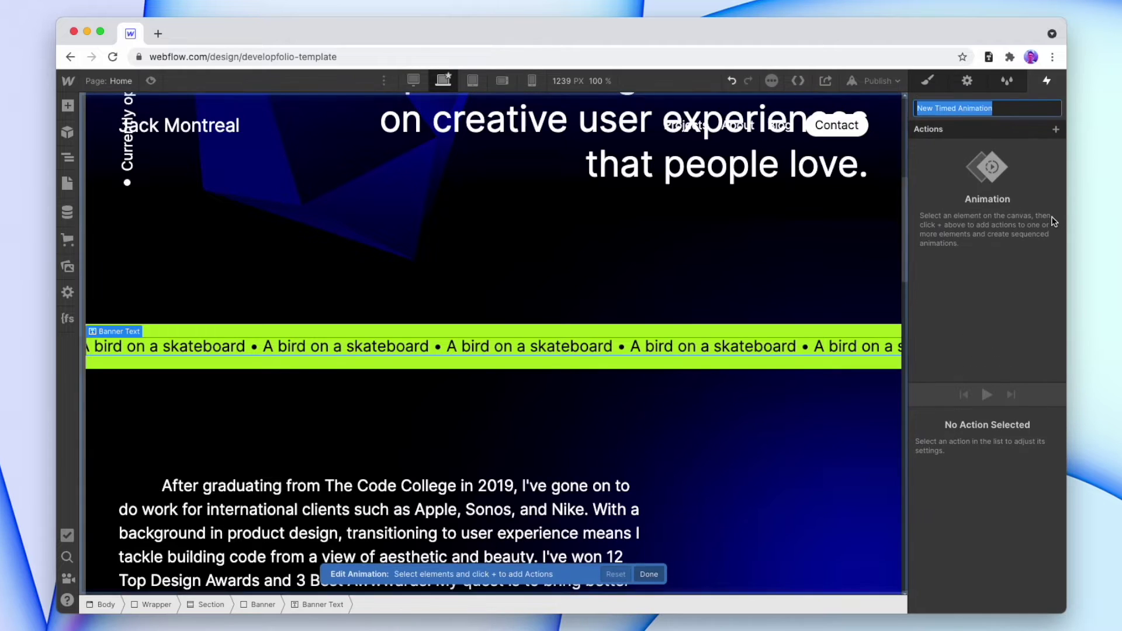
{"action": "type", "text": "Banner Moving"}
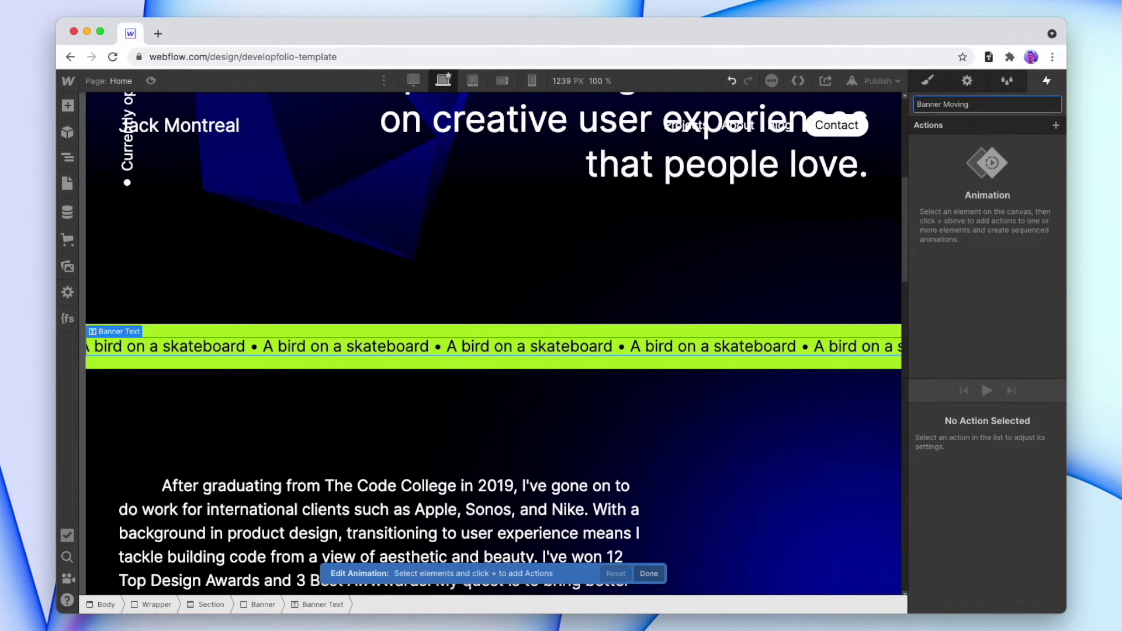
{"action": "key", "text": "Return"}
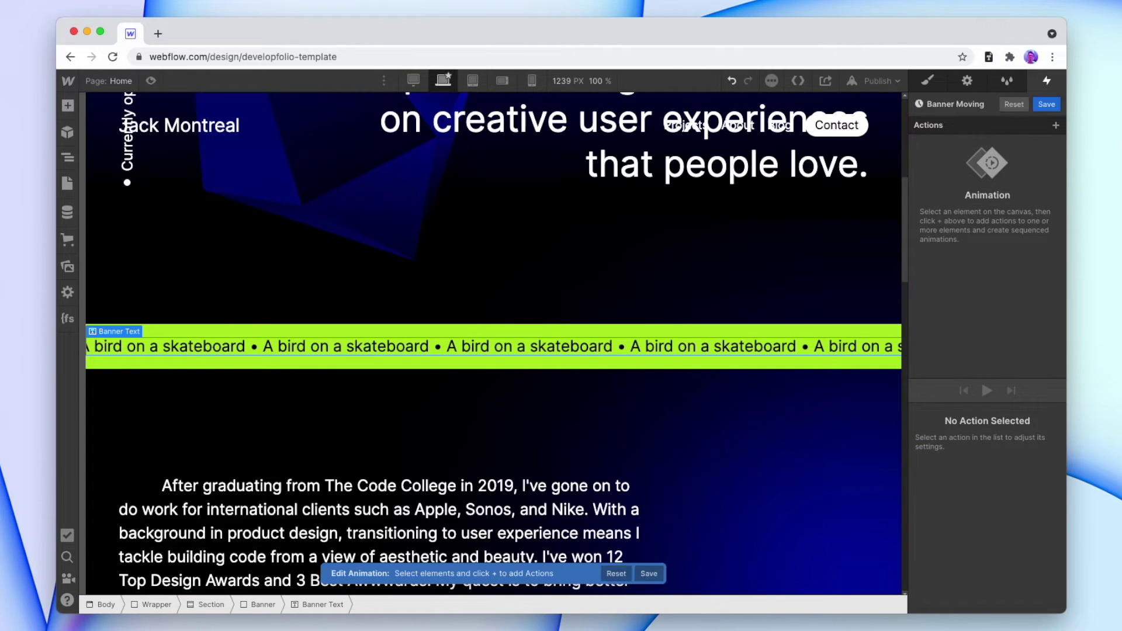
- Add a Move action for the Banner Text with an X offset of 0 px, set as initial state
{"action": "left_click", "coordinate": [1056, 125]}
{"action": "left_click", "coordinate": [973, 161]}
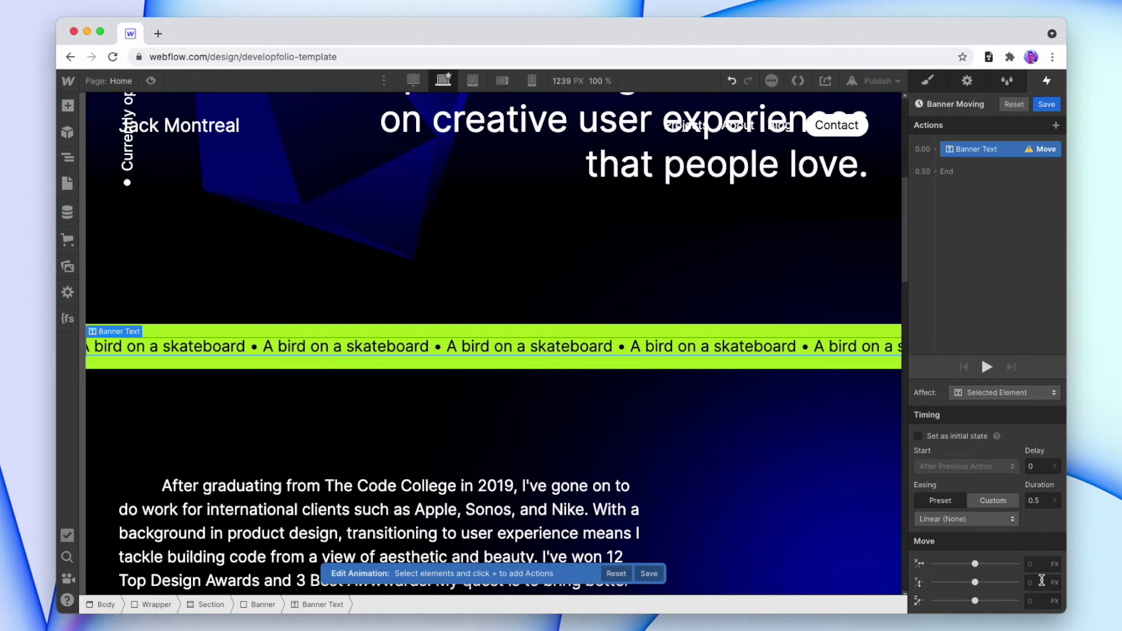
{"action": "left_click", "coordinate": [1041, 581]}
{"action": "left_click", "coordinate": [1041, 565]}
{"action": "type", "text": "0"}
{"action": "left_click", "coordinate": [947, 437]}
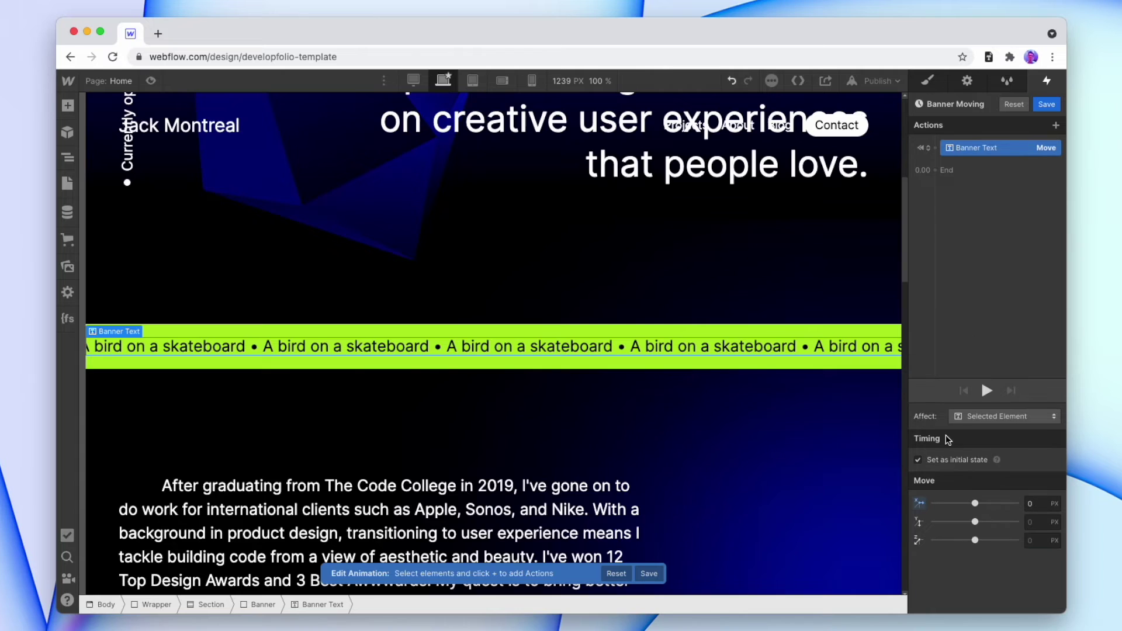
- Add a second Move action for the Banner Text with a negative X offset of about -218 px
{"action": "left_click", "coordinate": [983, 175]}
{"action": "left_click", "coordinate": [967, 203]}
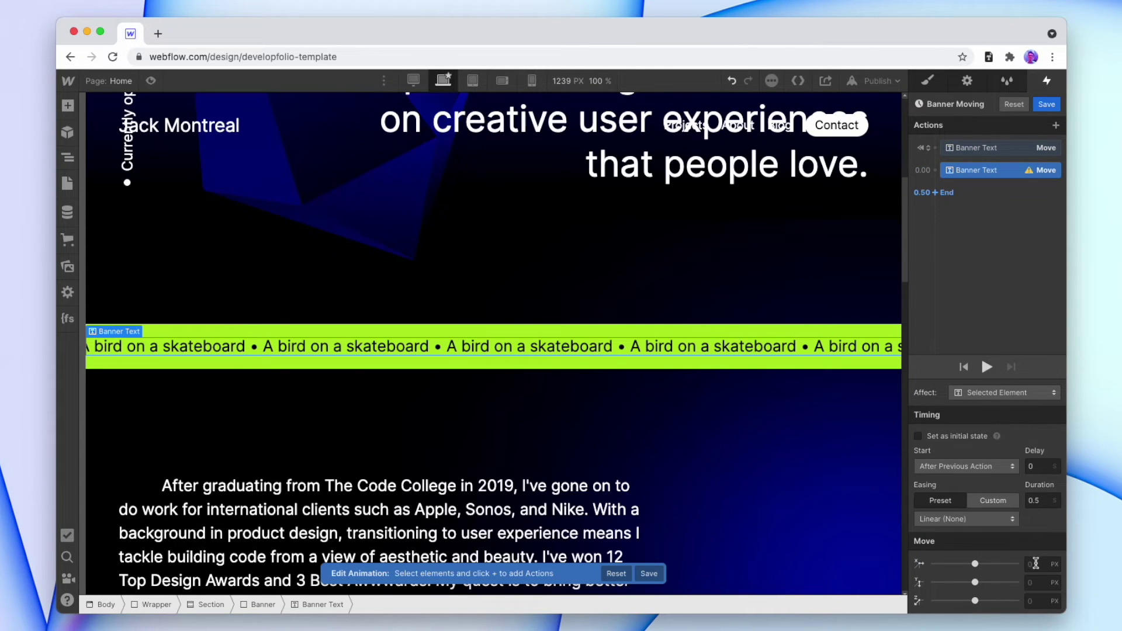
{"action": "left_click_drag", "start_coordinate": [975, 564], "coordinate": [967, 564]}
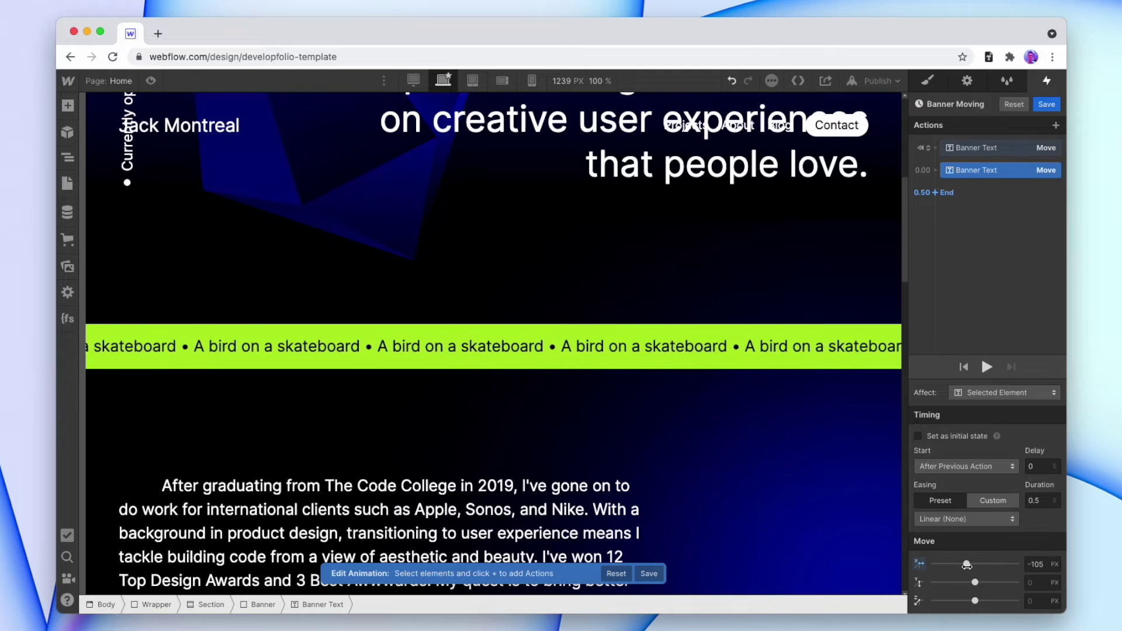
{"action": "left_click_drag", "start_coordinate": [966, 564], "coordinate": [956, 564]}
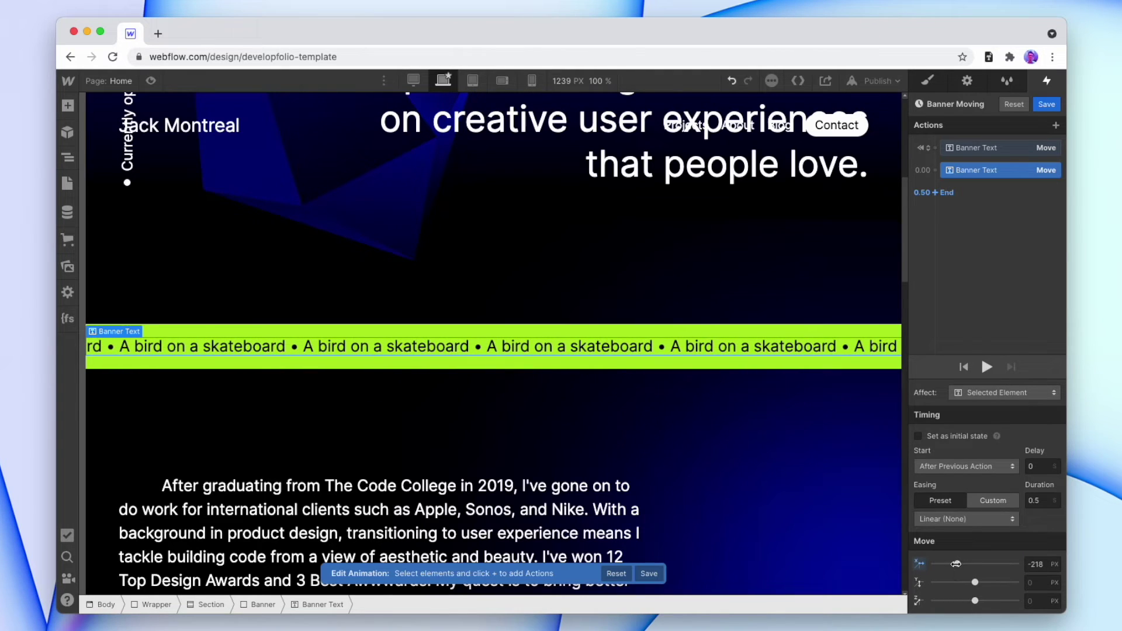
- Set the second Move action's X offset to -558 px and compare the text position with the initial state
{"action": "left_click", "coordinate": [988, 148]}
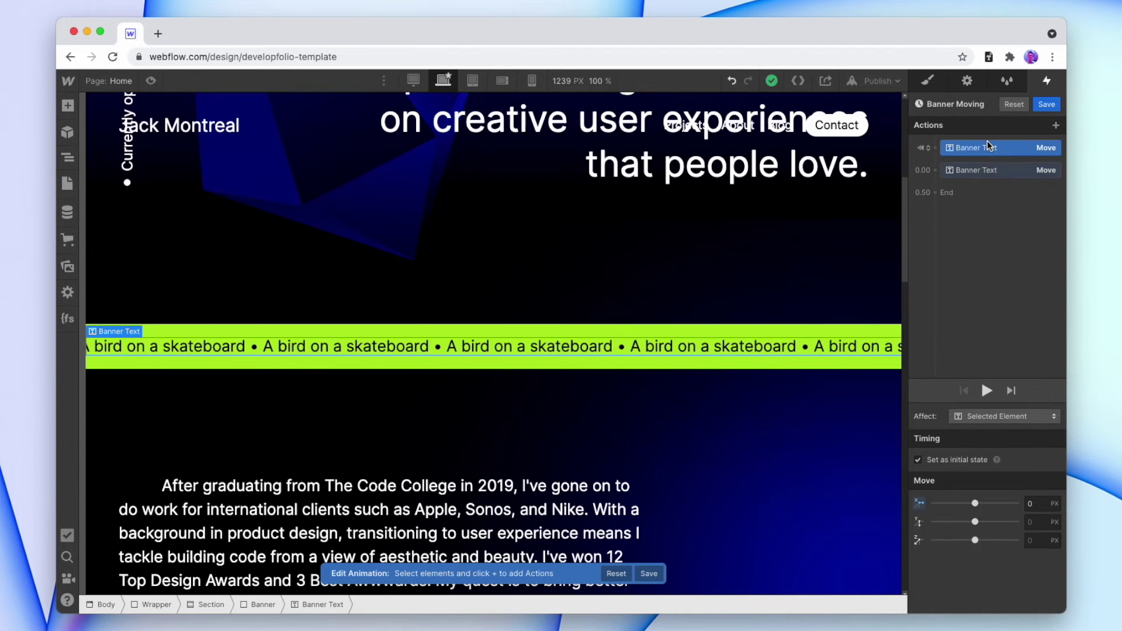
{"action": "left_click", "coordinate": [997, 170]}
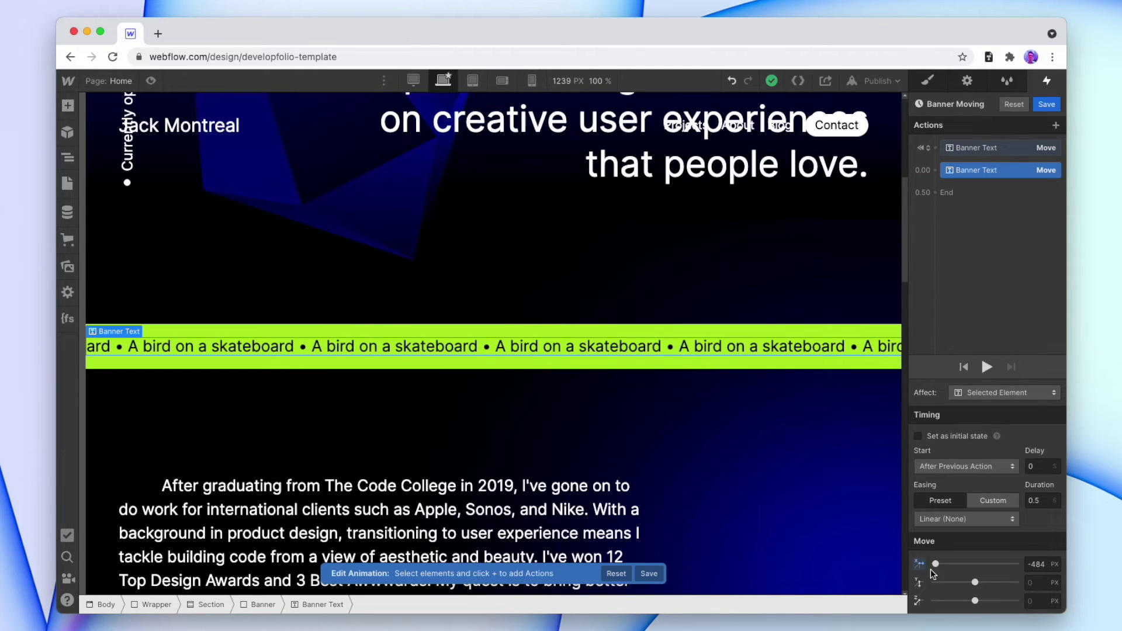
{"action": "left_click_drag", "start_coordinate": [935, 565], "coordinate": [927, 568]}
{"action": "left_click", "coordinate": [1046, 564]}
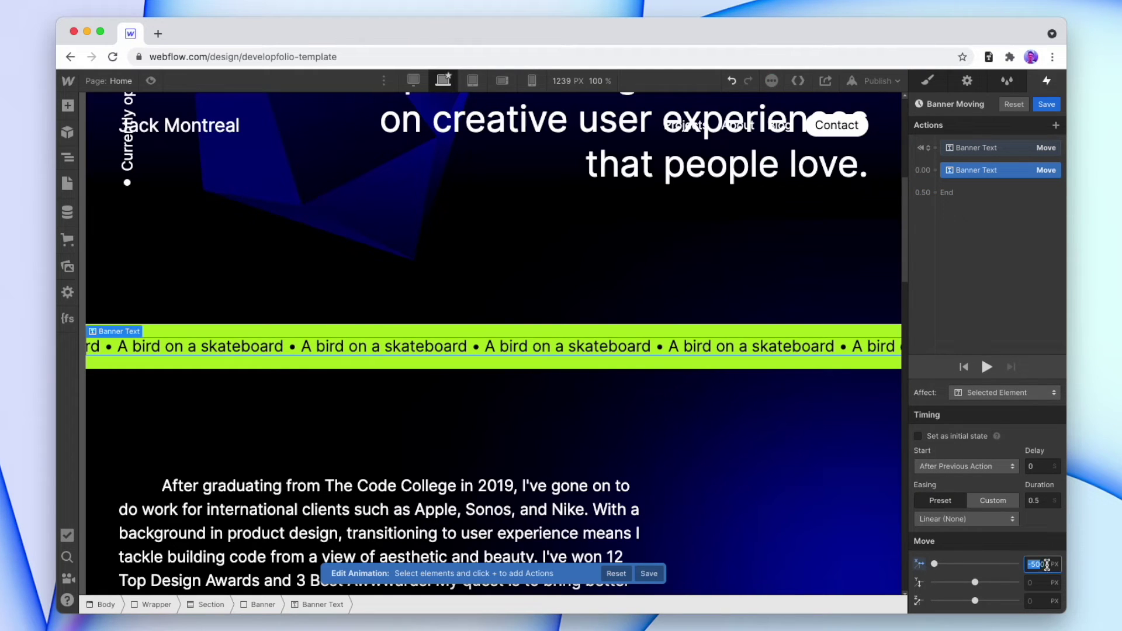
{"action": "key", "text": "Right"}
{"action": "key", "text": "Right"}
{"action": "key", "text": "BackSpace"}
{"action": "key", "text": "BackSpace"}
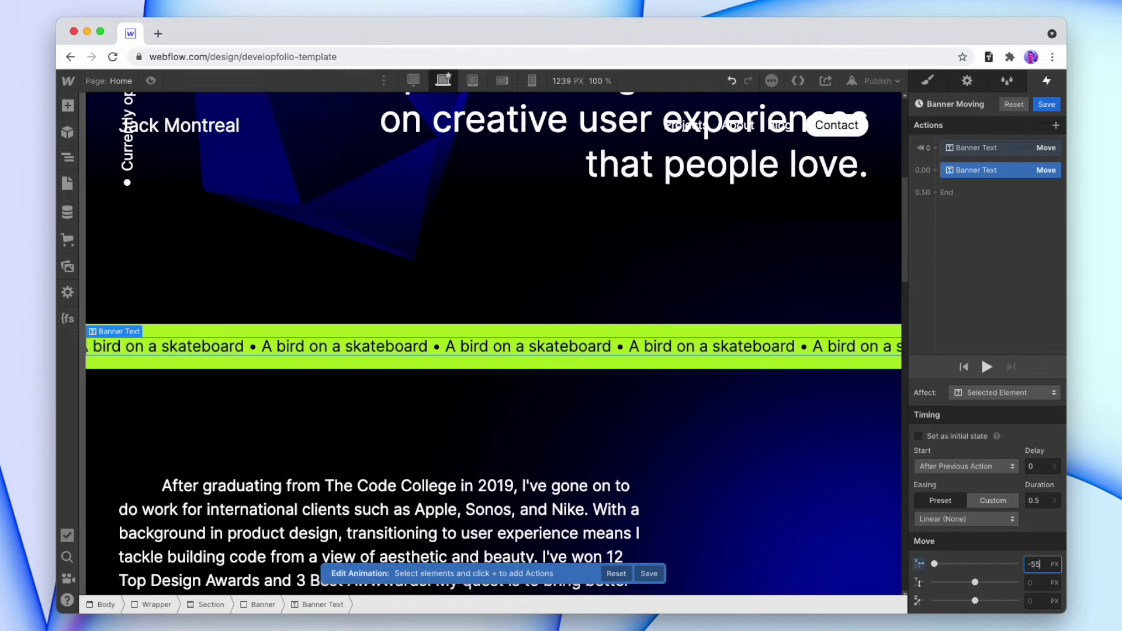
{"action": "type", "text": "58"}
{"action": "key", "text": "Return"}
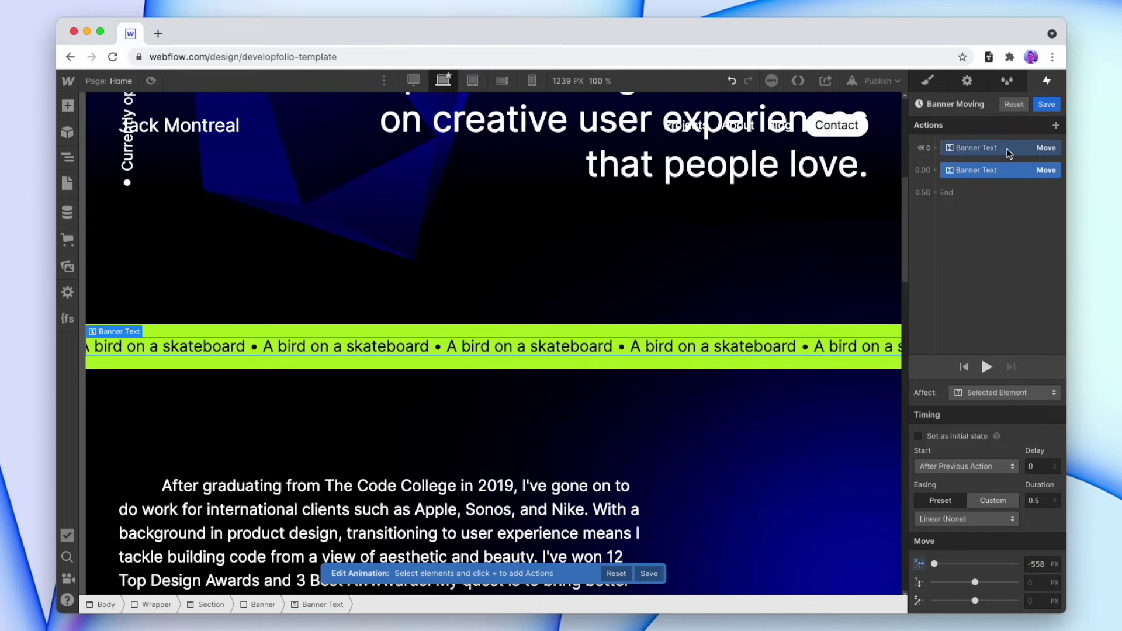
{"action": "left_click", "coordinate": [1007, 149]}
{"action": "left_click", "coordinate": [1005, 166]}
{"action": "left_click_drag", "start_coordinate": [1008, 153], "coordinate": [1008, 154]}
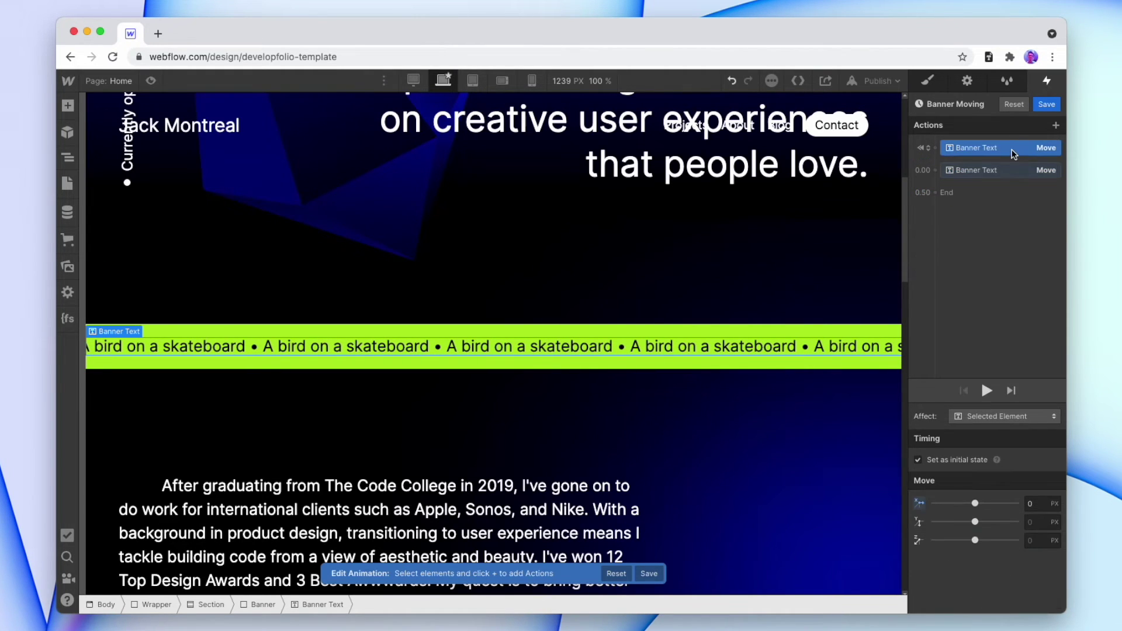
- Add a third Move action for the Banner Text with an X offset of 0 px and a duration of 0 seconds
{"action": "left_click", "coordinate": [970, 195]}
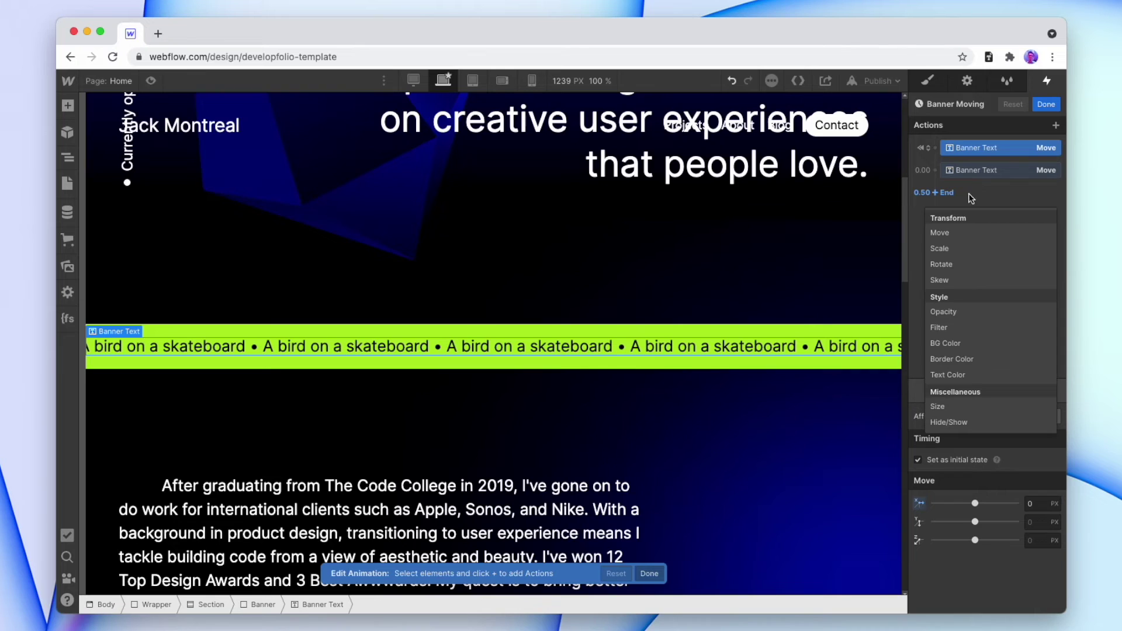
{"action": "left_click", "coordinate": [965, 233]}
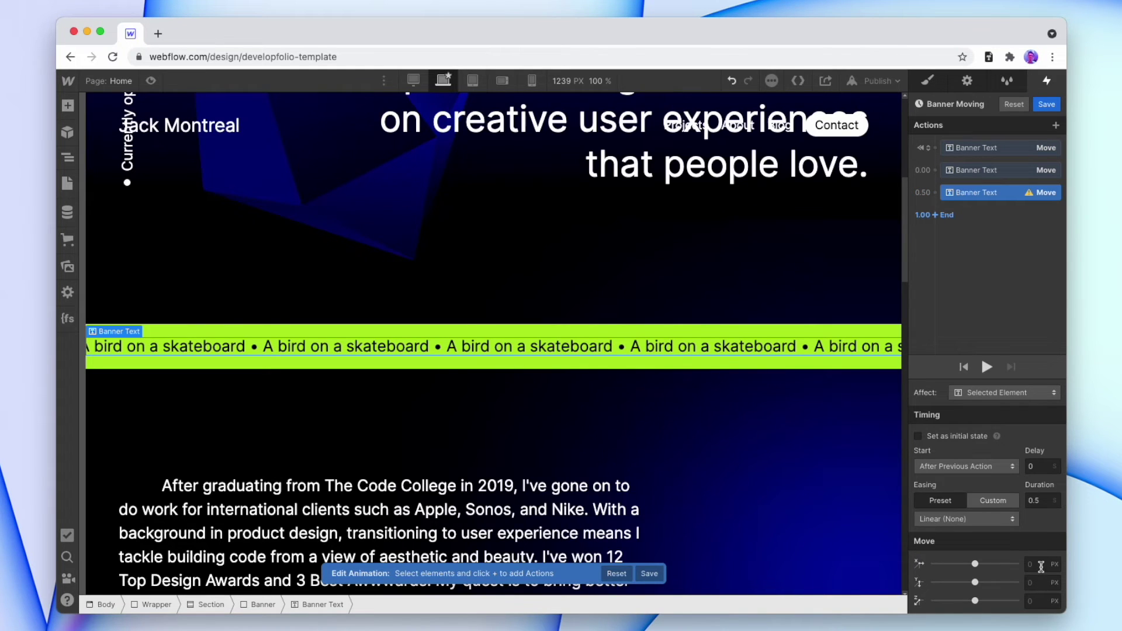
{"action": "left_click", "coordinate": [1039, 501]}
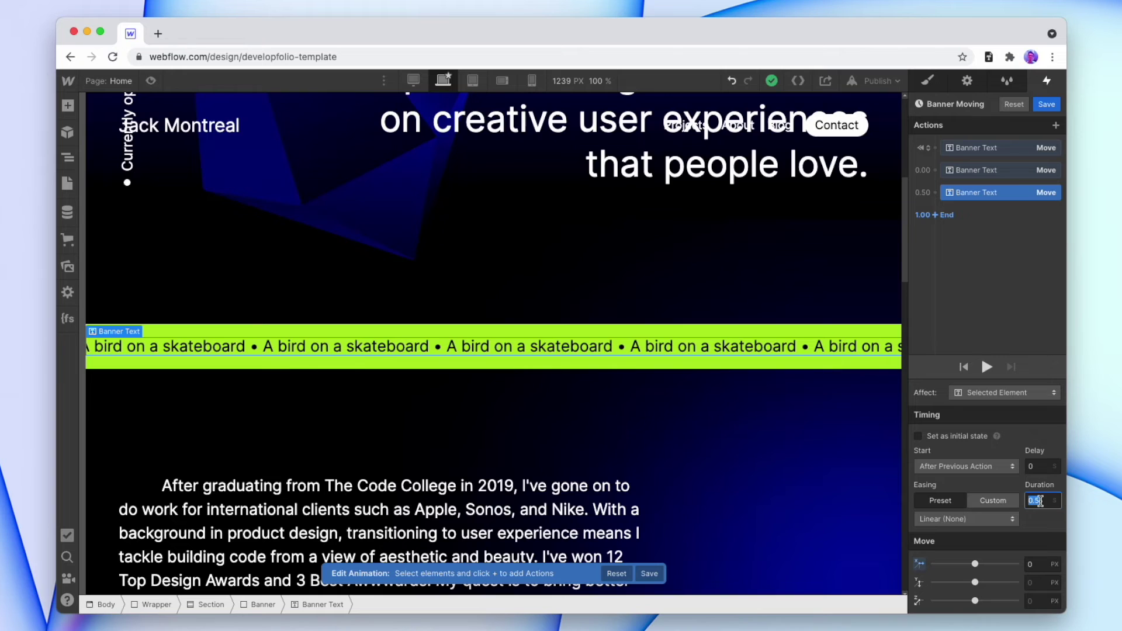
- Set the second Move action's duration to 4 seconds and save the Banner Moving animation
{"action": "left_click", "coordinate": [1017, 170]}
{"action": "left_click", "coordinate": [1045, 500]}
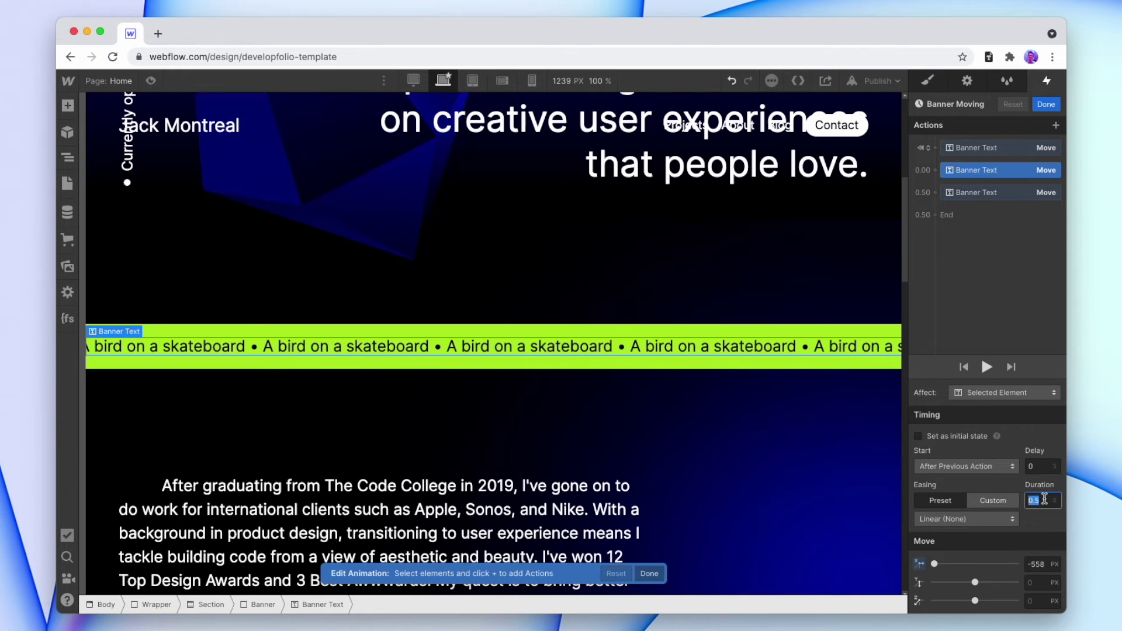
{"action": "type", "text": "4"}
{"action": "key", "text": "Return"}
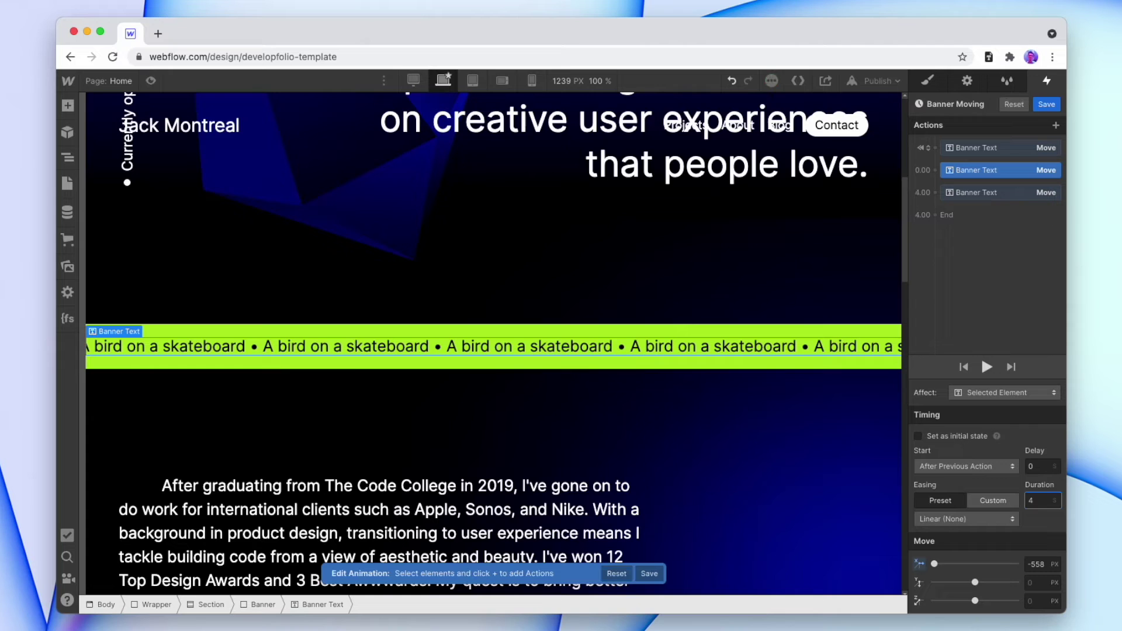
{"action": "left_click", "coordinate": [1050, 103]}
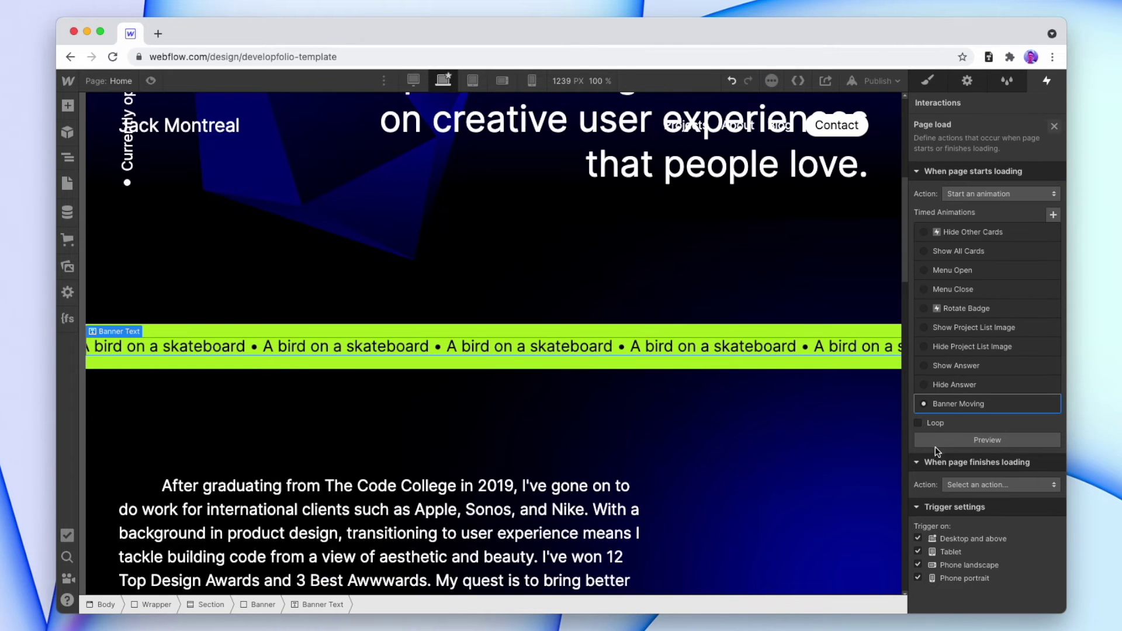
- Set the Banner Moving animation to loop, preview it on the page, and close the Page load trigger settings
{"action": "left_click", "coordinate": [960, 440]}
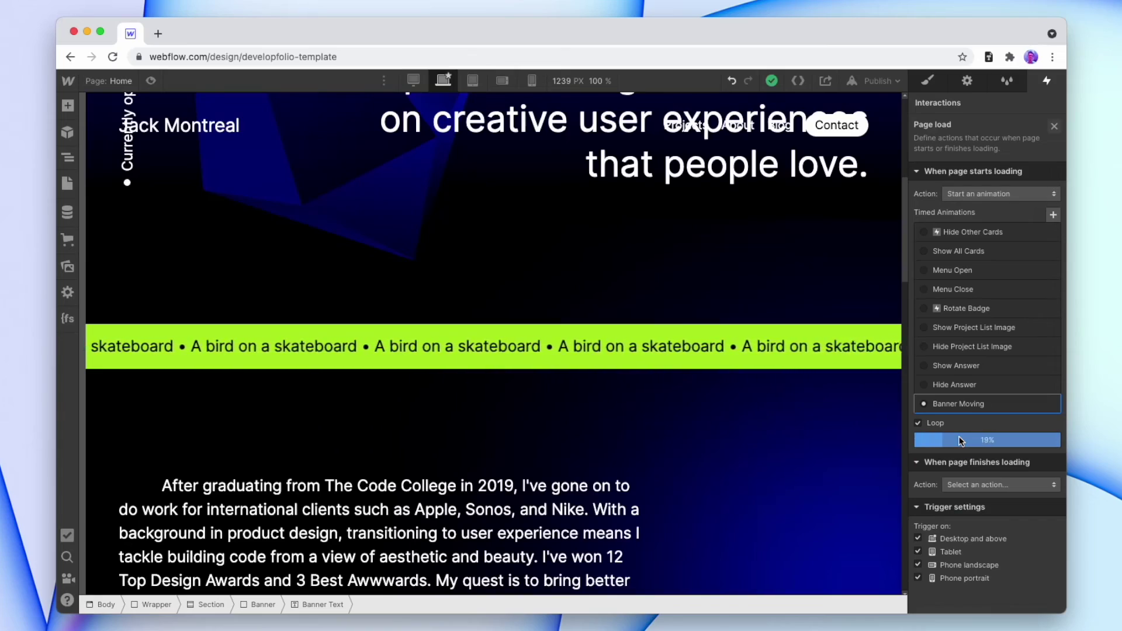
{"action": "scroll", "coordinate": [806, 387], "scroll_direction": "down", "scroll_amount": 1}
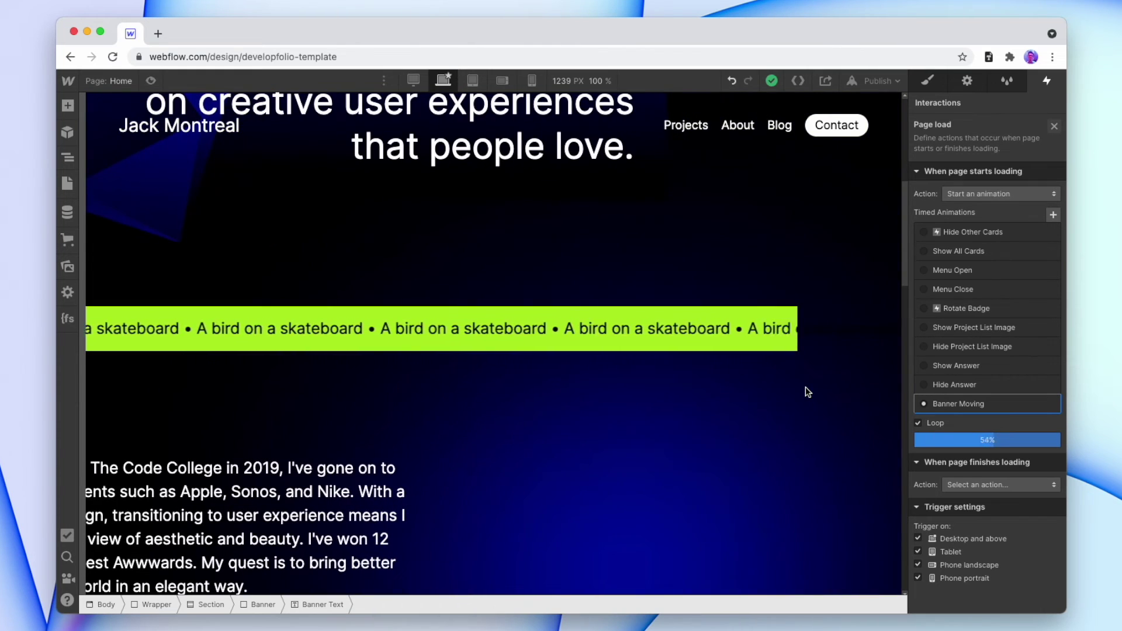
{"action": "left_click", "coordinate": [1054, 127]}
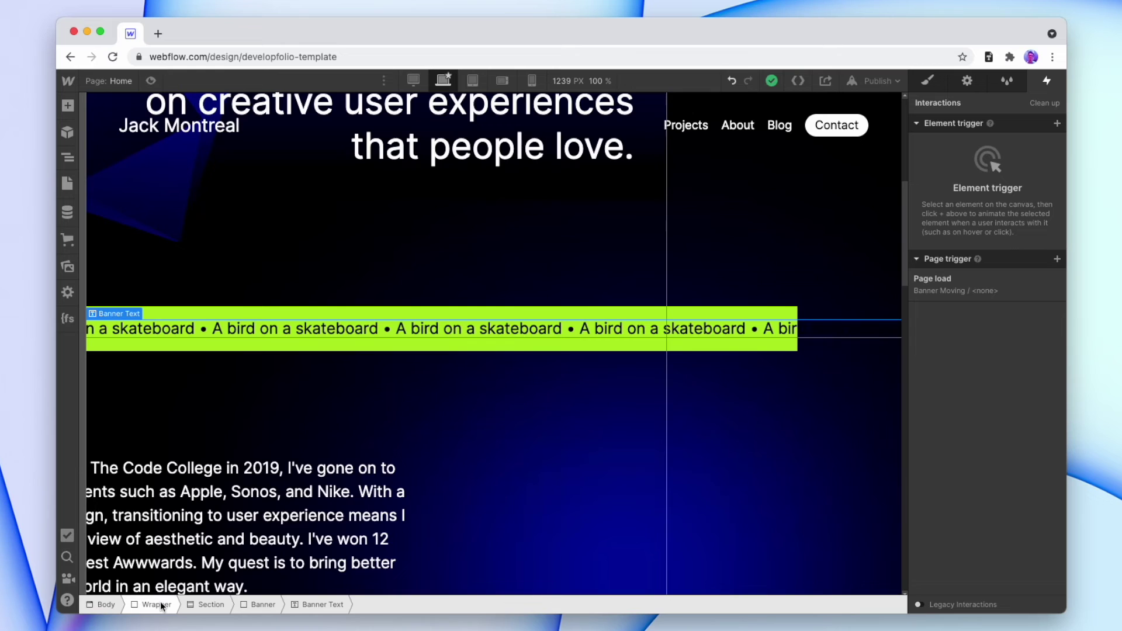
- Set the Wrapper's overflow to hidden and preview the page
{"action": "left_click", "coordinate": [941, 77]}
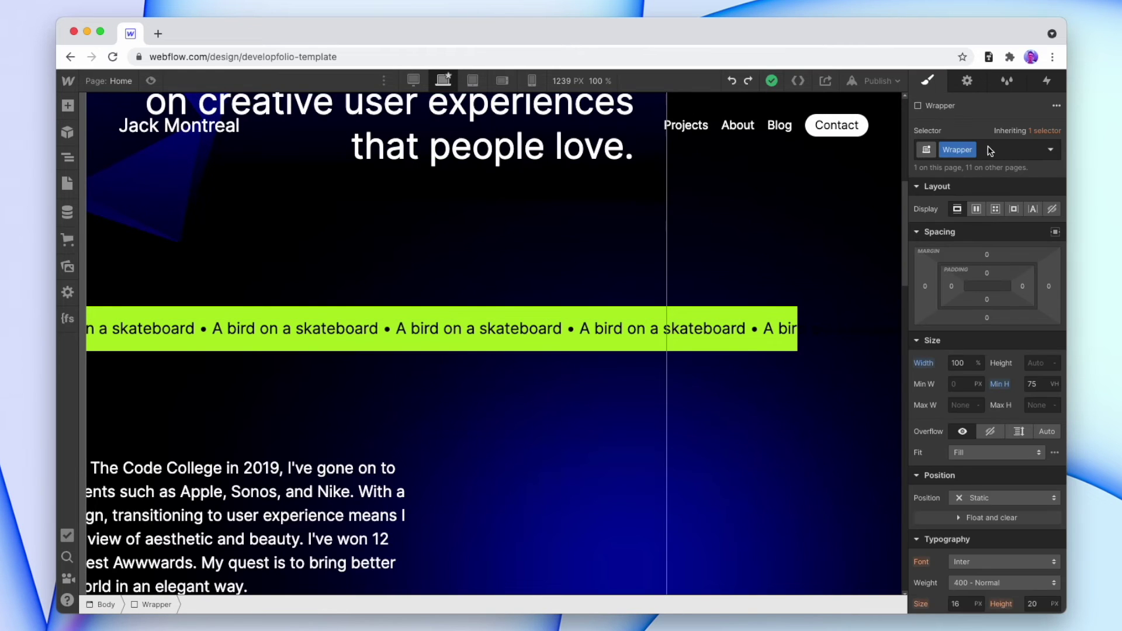
{"action": "left_click", "coordinate": [987, 432]}
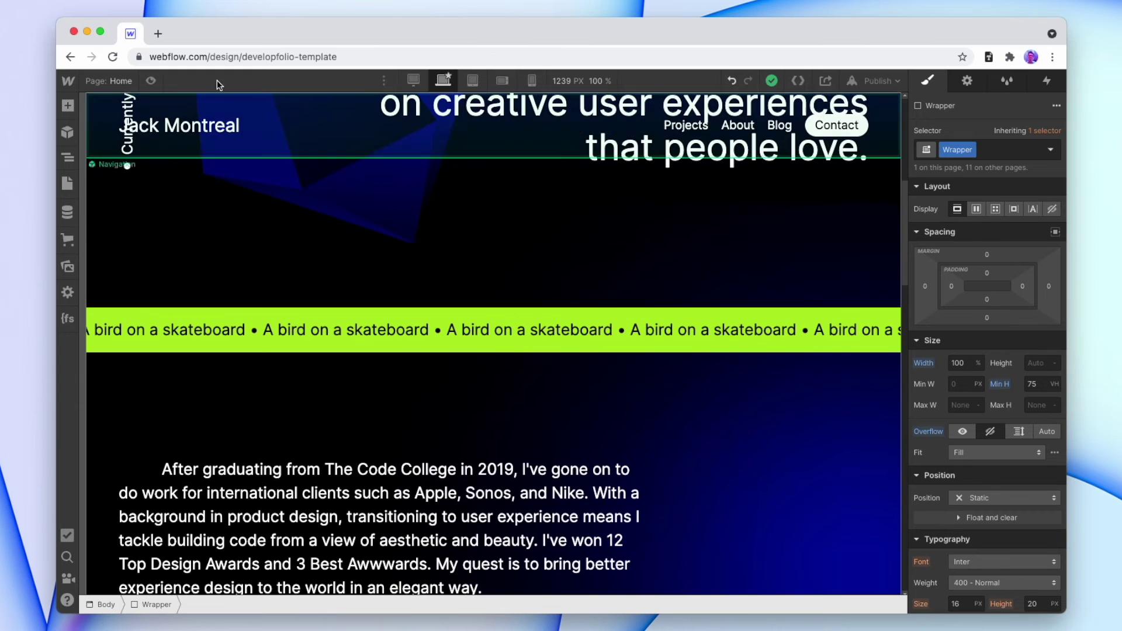
{"action": "left_click", "coordinate": [146, 86]}
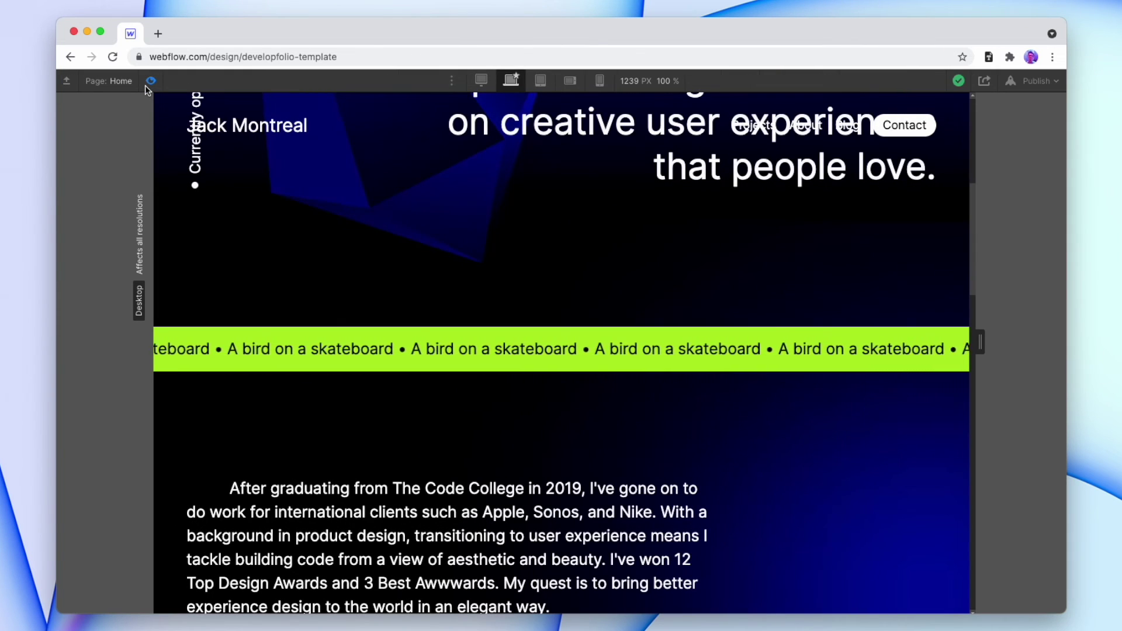
- Exit the preview and add a Rotate transform of 3 degrees on the Z axis to the Banner
{"action": "left_click", "coordinate": [146, 85]}
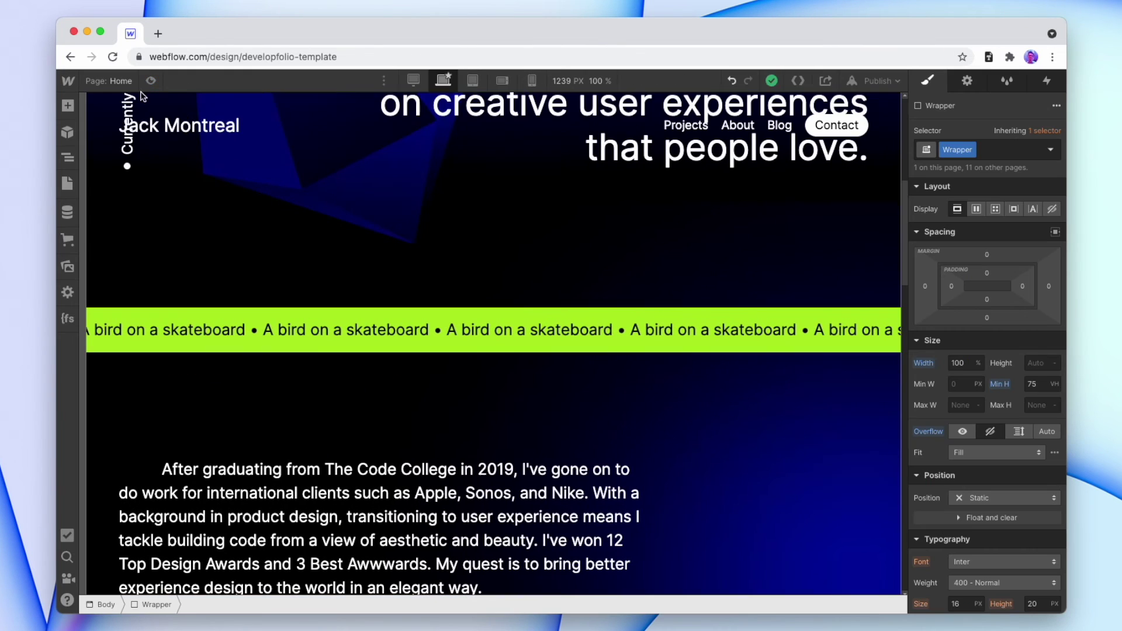
{"action": "left_click", "coordinate": [232, 321]}
{"action": "scroll", "coordinate": [974, 420], "scroll_direction": "down", "scroll_amount": 10}
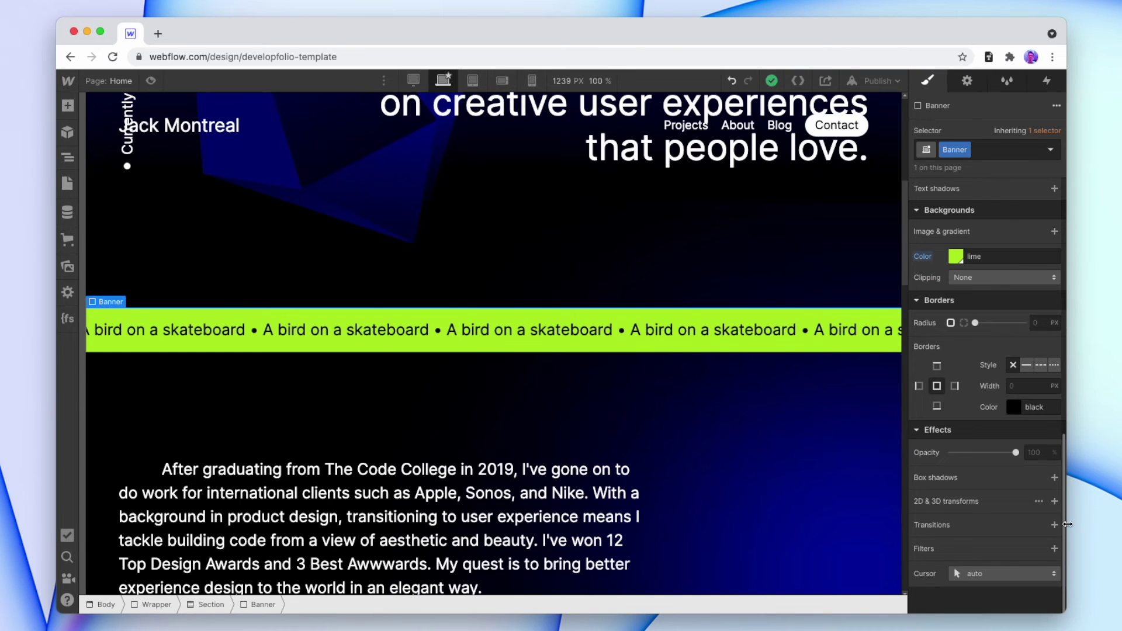
{"action": "left_click", "coordinate": [1055, 502]}
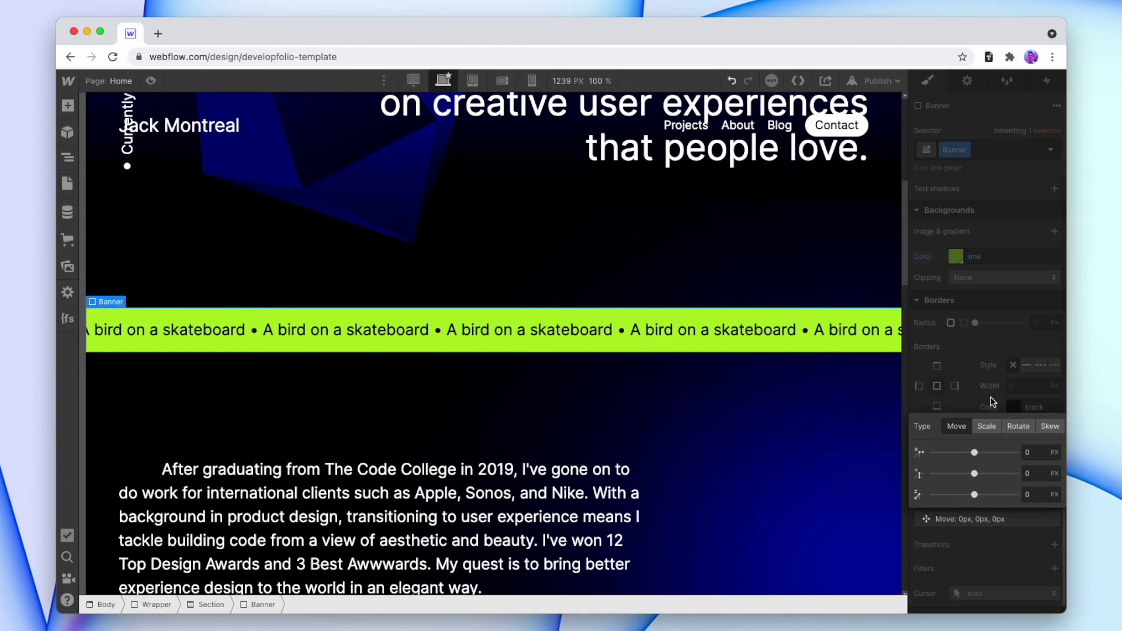
{"action": "left_click", "coordinate": [1007, 428]}
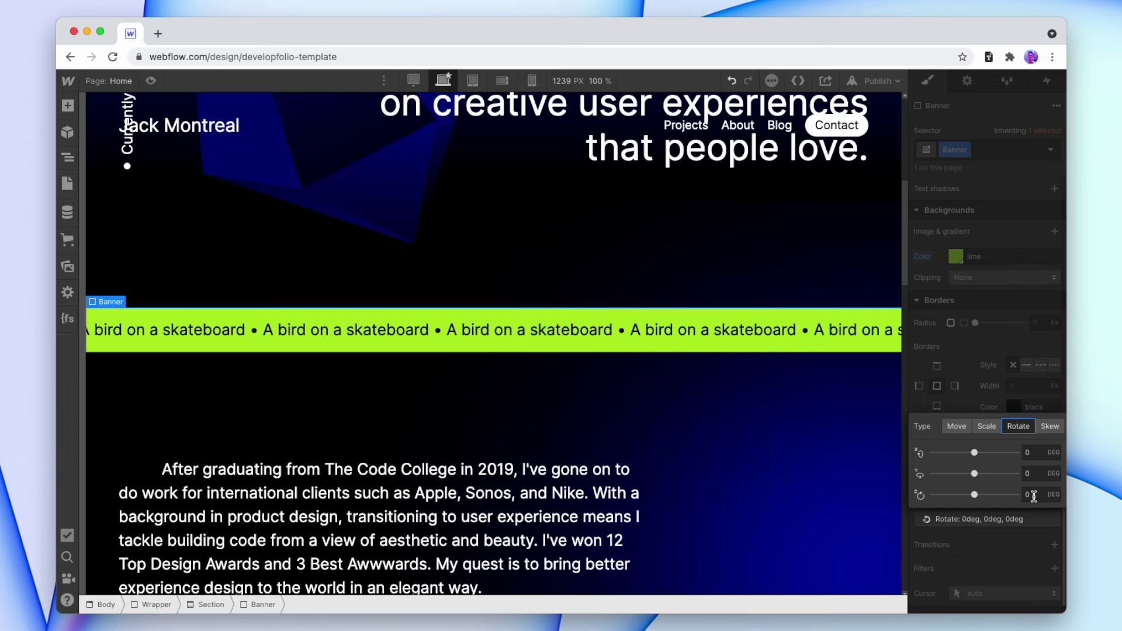
{"action": "left_click", "coordinate": [1038, 495]}
{"action": "type", "text": "3"}
{"action": "key", "text": "Return"}
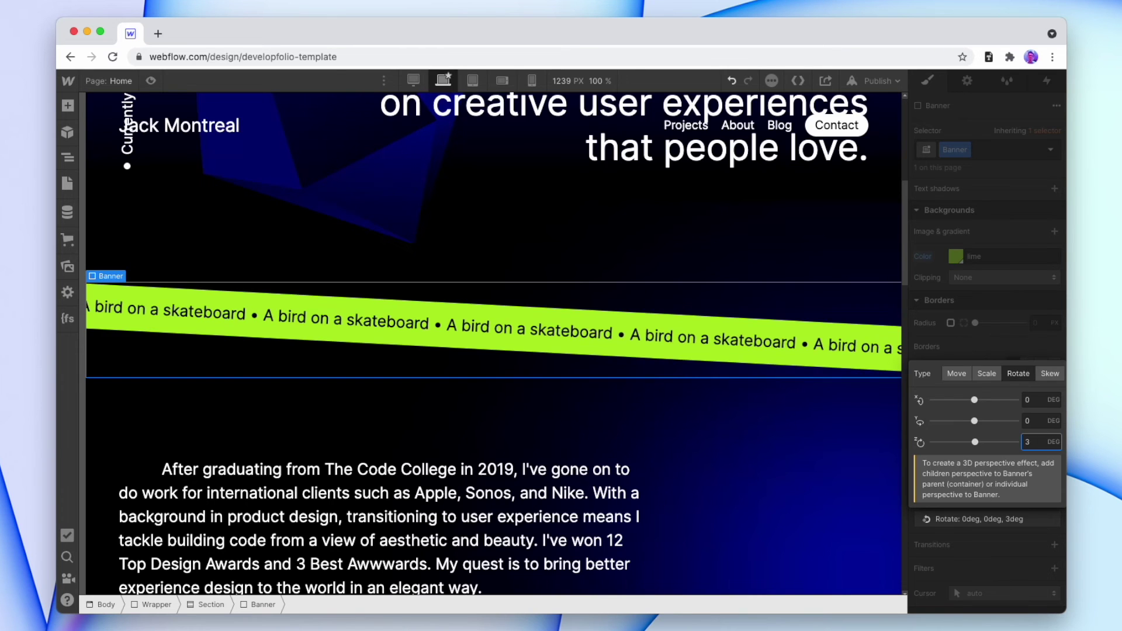
- Preview the tilted banner on the page at the mobile landscape and mobile portrait breakpoints
{"action": "left_click", "coordinate": [154, 83]}
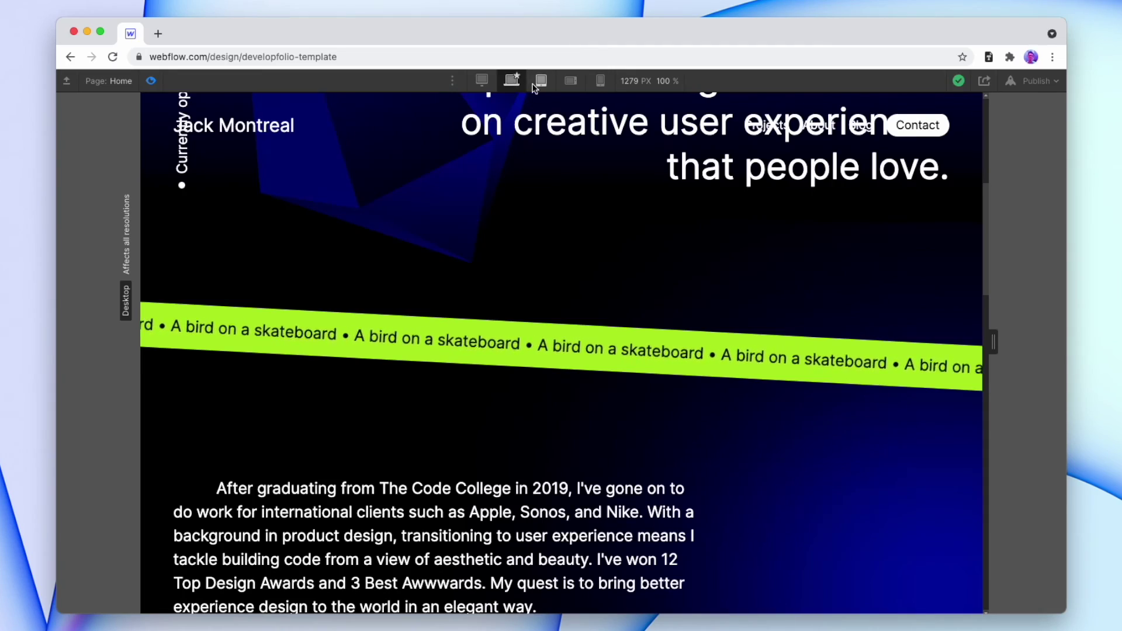
{"action": "left_click", "coordinate": [575, 82]}
{"action": "left_click", "coordinate": [599, 82]}
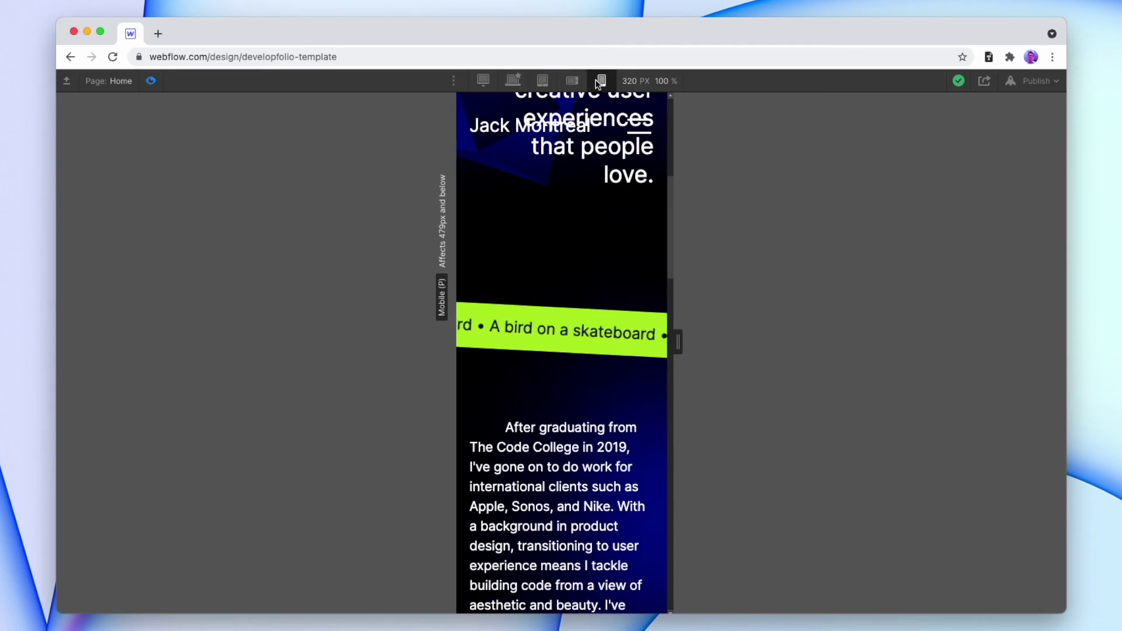